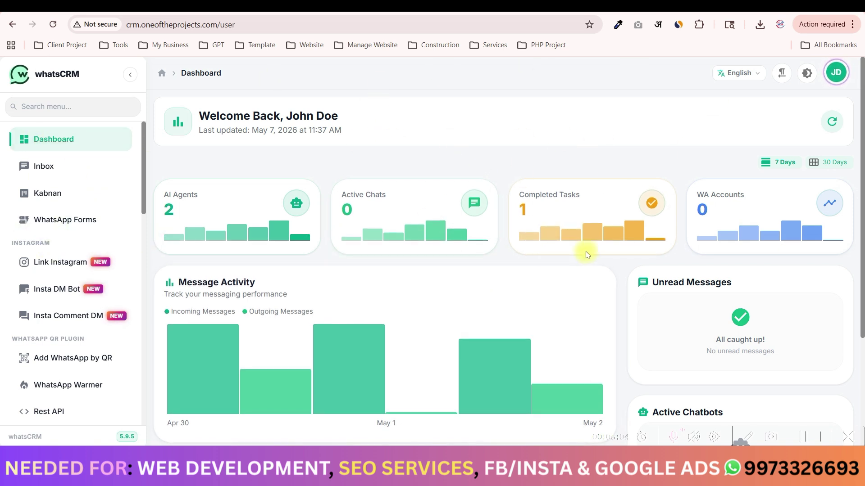
Examine the dashboard's summary cards for AI Agents, Active Chats, Completed Tasks and WA Accounts
scroll(606, 274, down, 3)
scroll(608, 276, up, 3)
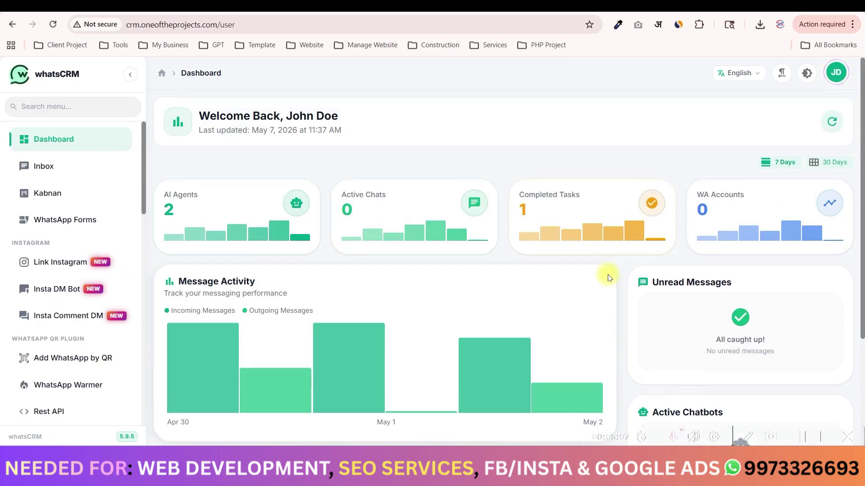
scroll(607, 276, down, 3)
scroll(608, 277, up, 3)
drag(191, 193, 162, 193)
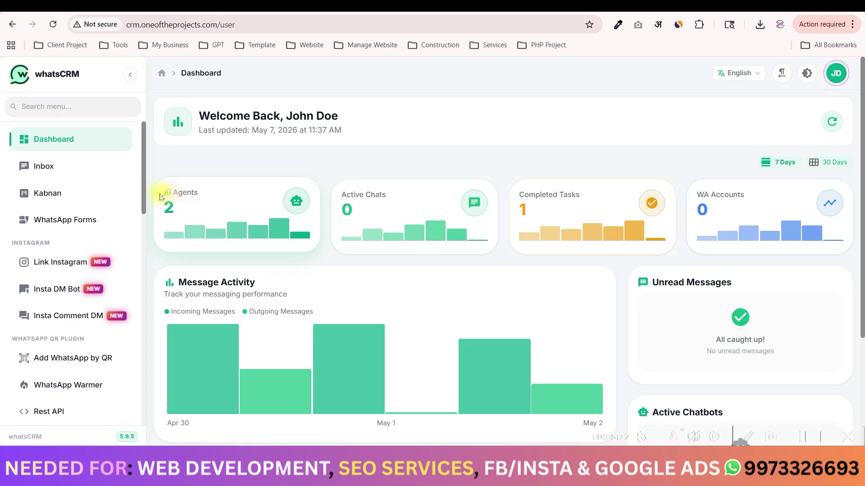
drag(217, 194, 217, 194)
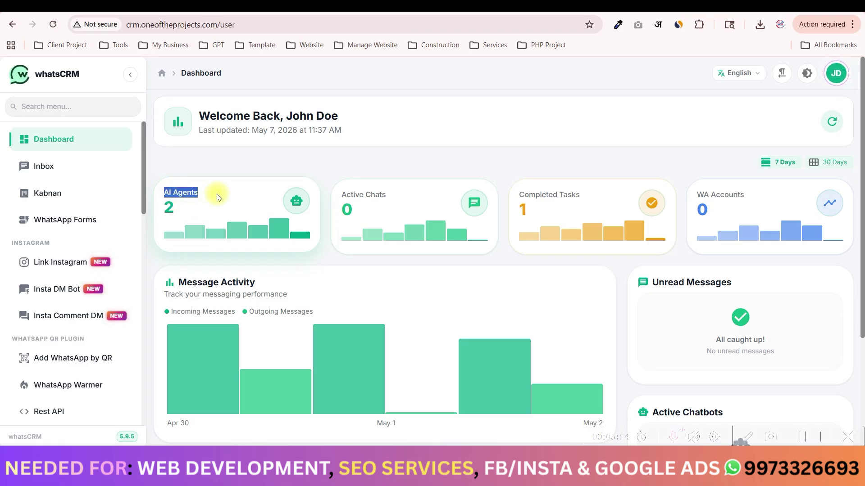
click(185, 191)
drag(164, 192, 182, 210)
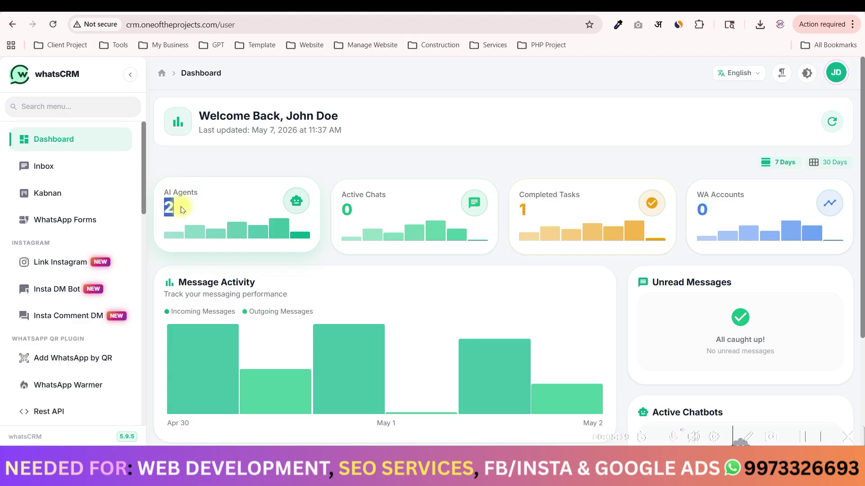
click(345, 192)
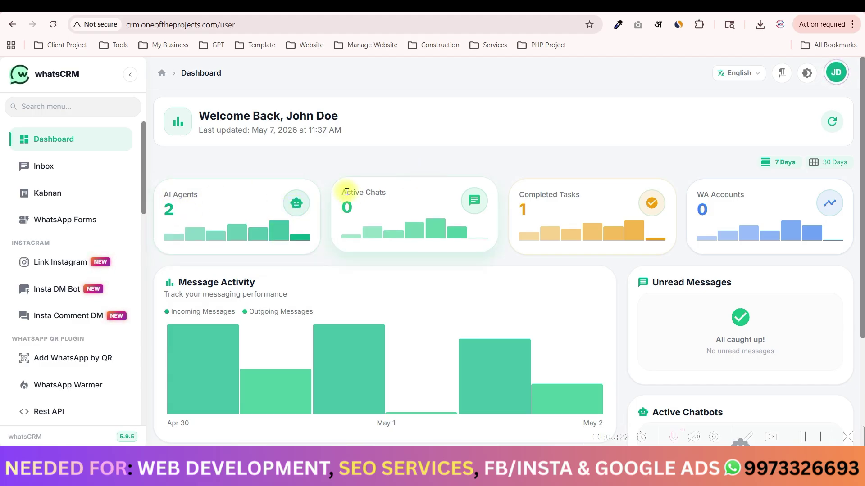
drag(345, 192, 406, 197)
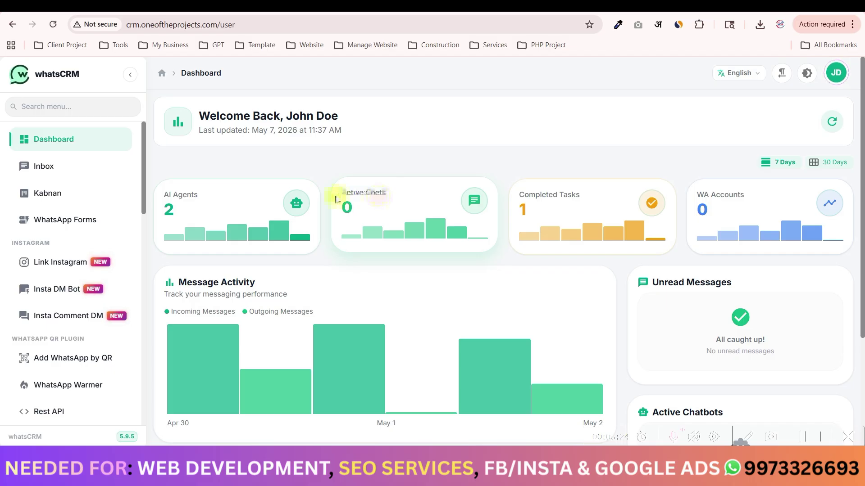
drag(524, 193, 587, 199)
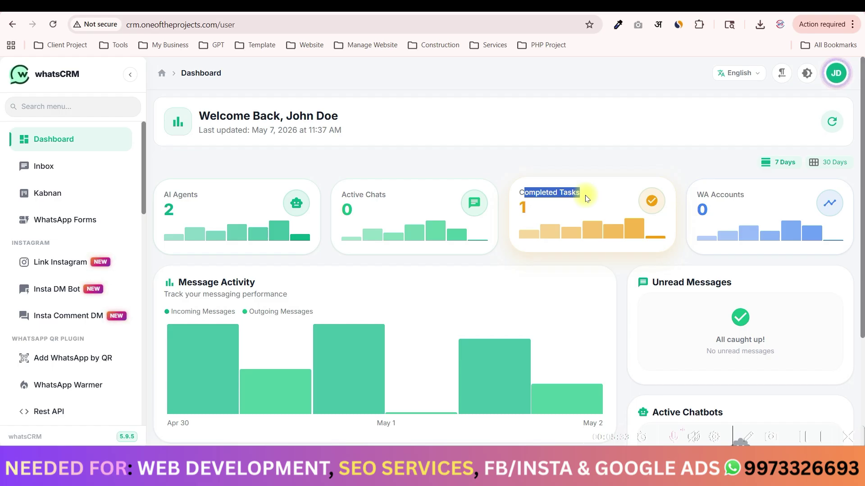
drag(521, 193, 583, 200)
click(542, 212)
drag(517, 207, 565, 210)
click(718, 183)
Check the daily figures in the Message Activity chart and look over the Chatbot Activity section below it
scroll(717, 183, down, 2)
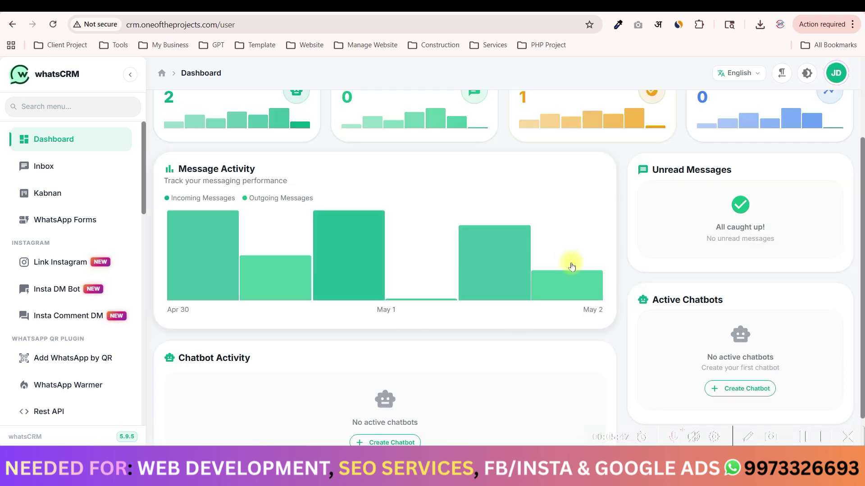
mouse_move(368, 266)
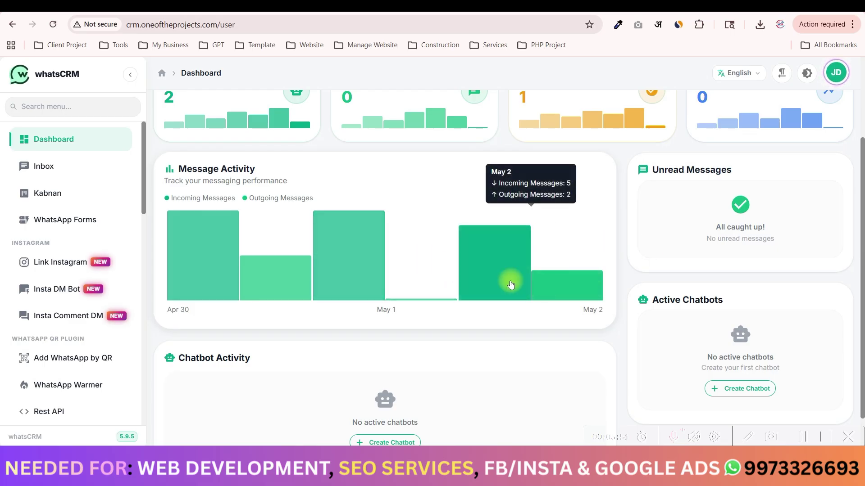
scroll(496, 281, down, 1)
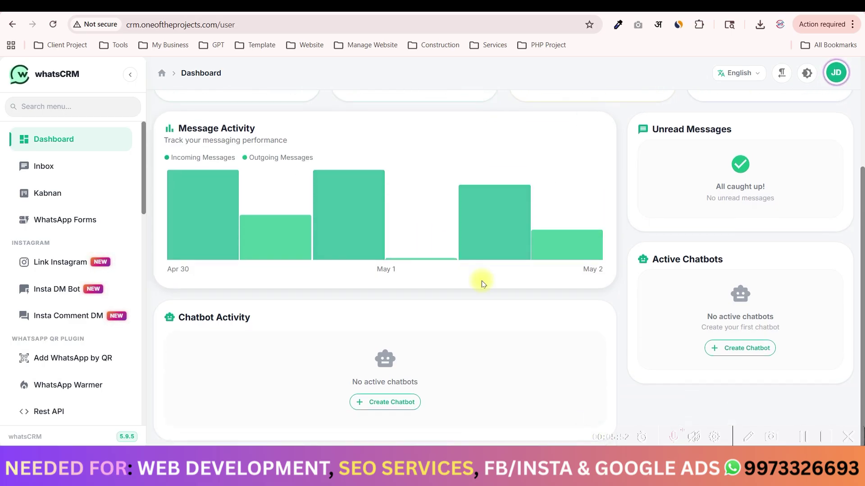
View the Instagram conversation in the Inbox and check which attachment types can be sent
click(56, 173)
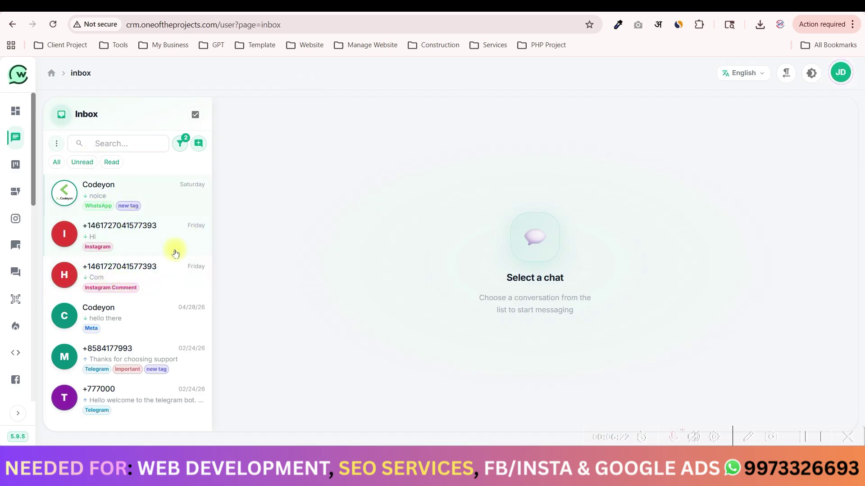
click(134, 238)
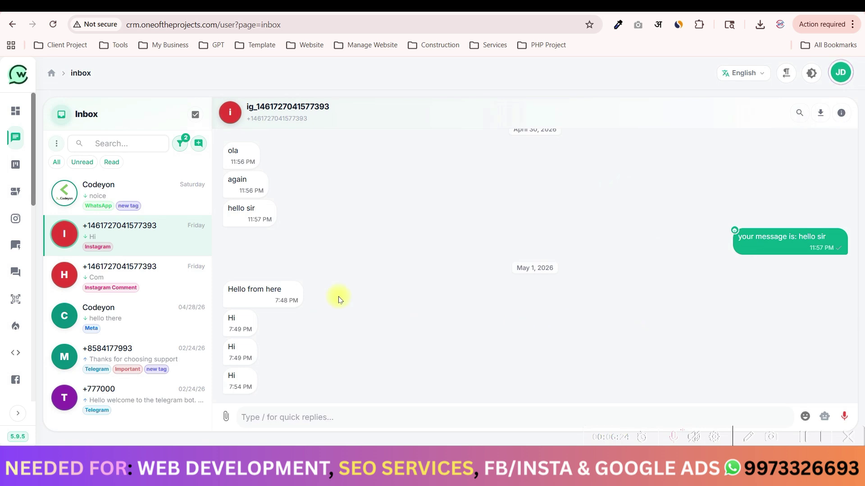
click(226, 416)
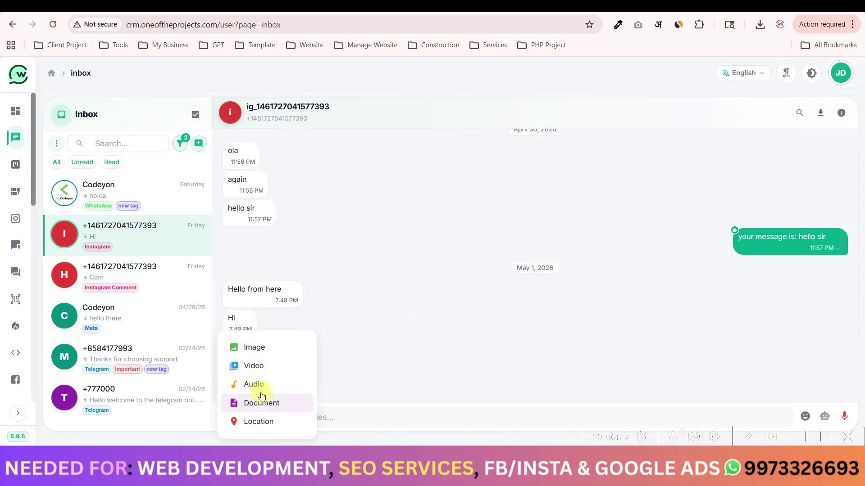
click(509, 340)
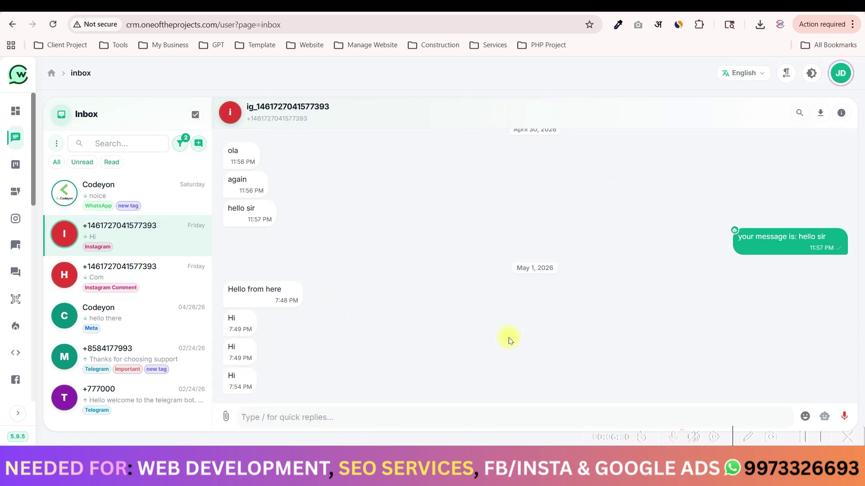
Open the Kanban board and examine the chats in its label columns, especially the Unlabeled ones
click(18, 413)
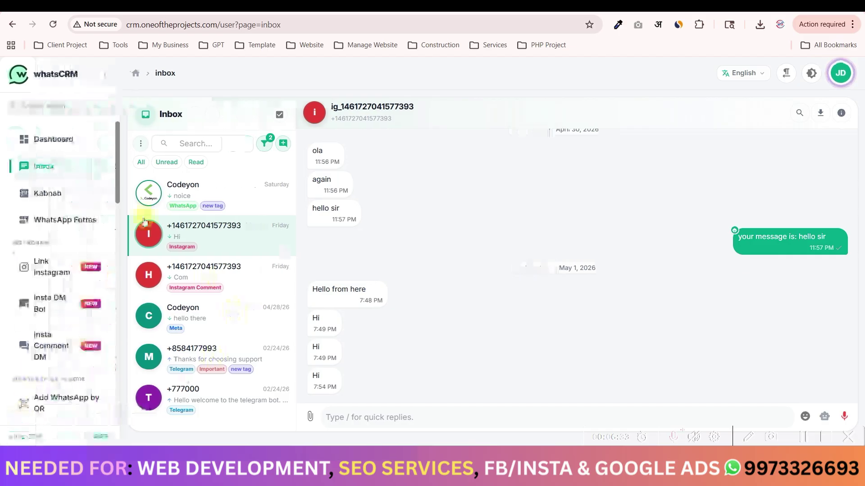
click(44, 196)
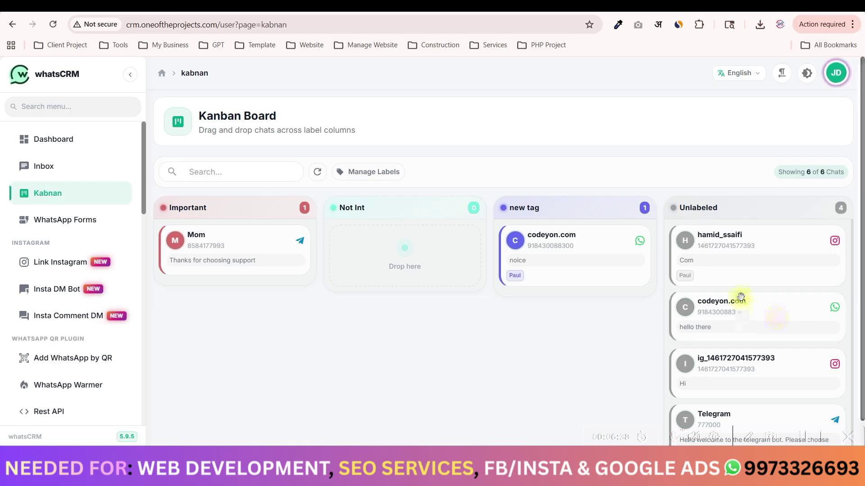
scroll(741, 302, down, 1)
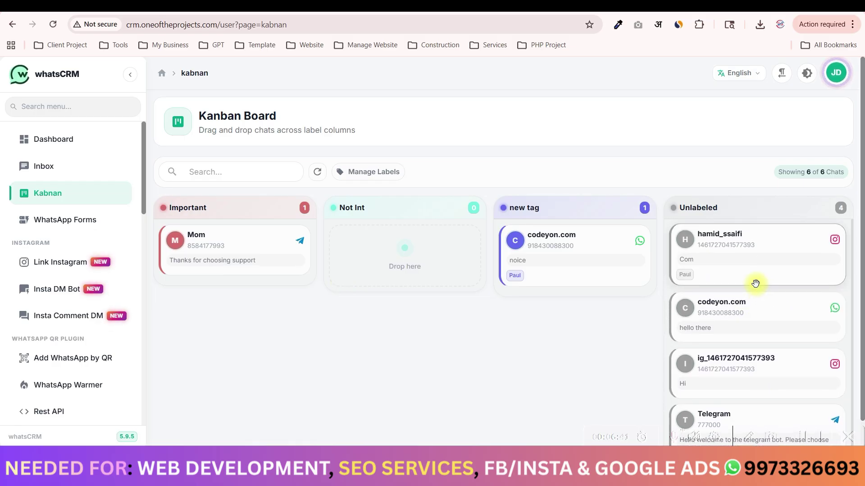
scroll(755, 283, down, 1)
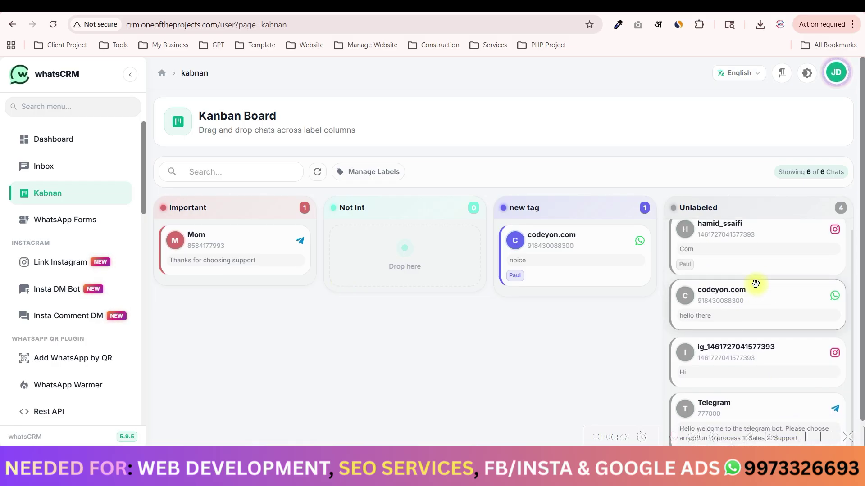
scroll(751, 338, up, 1)
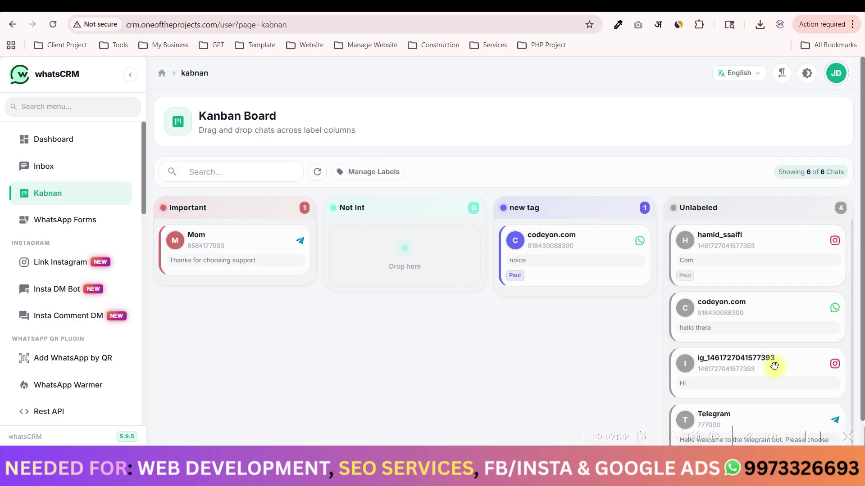
scroll(806, 378, down, 1)
scroll(766, 365, up, 1)
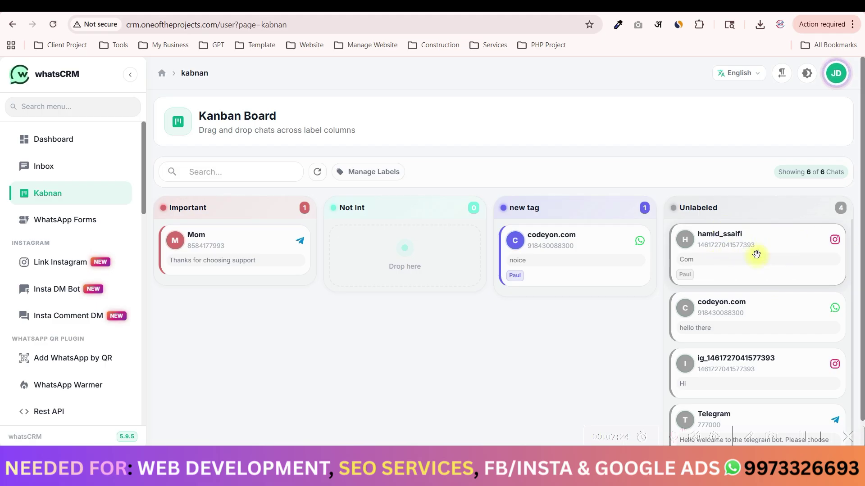
Move the first Unlabeled chat to Important, the Mom chat to Not Int and on to new tag, and new tag's codeyon.com chat to Not Int
drag(764, 243, 233, 277)
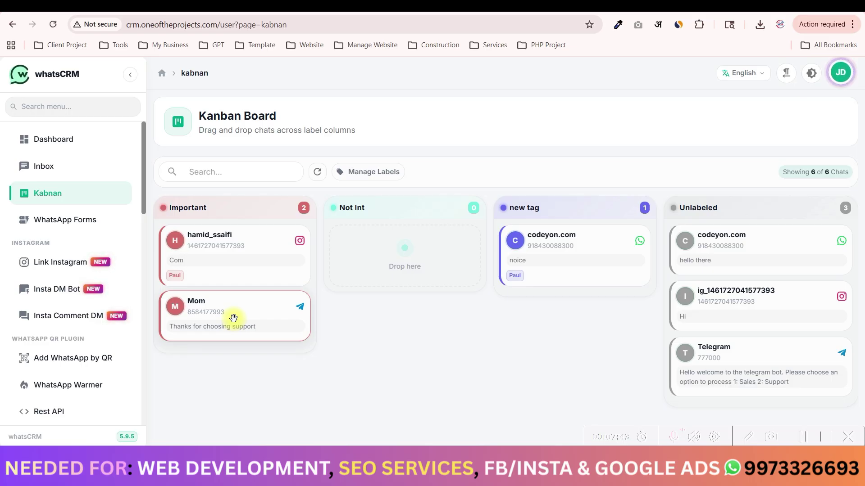
drag(213, 311, 401, 255)
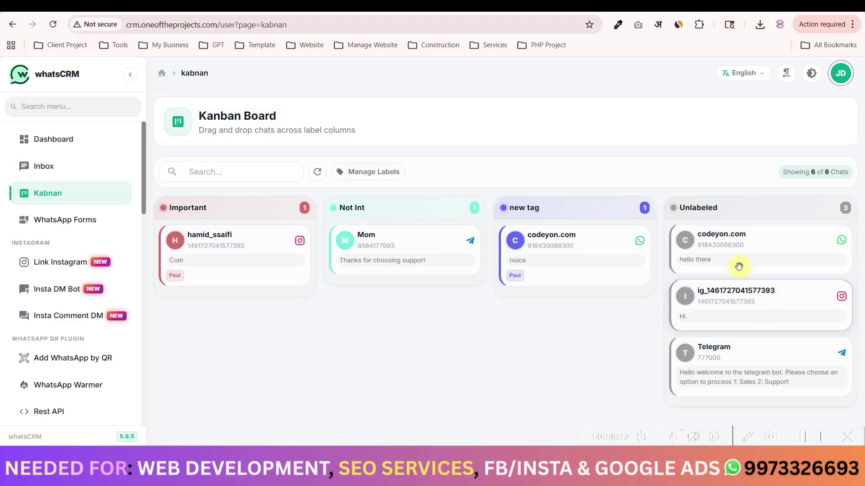
drag(387, 252, 563, 270)
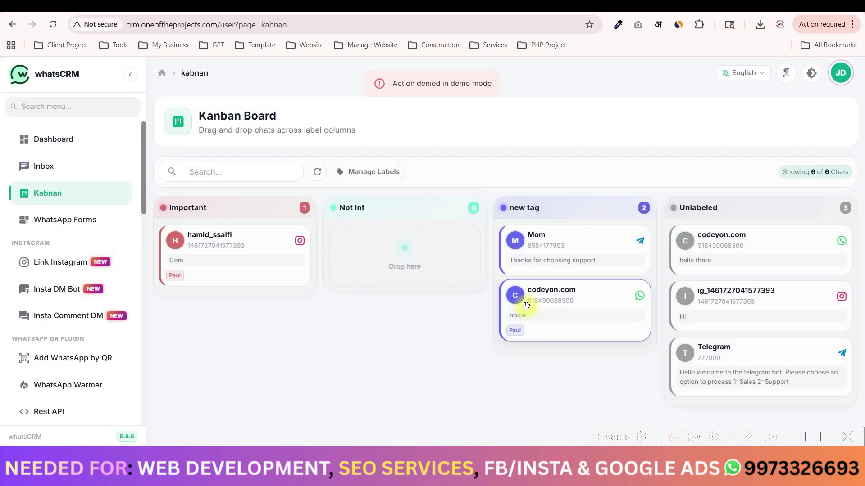
drag(525, 306, 410, 267)
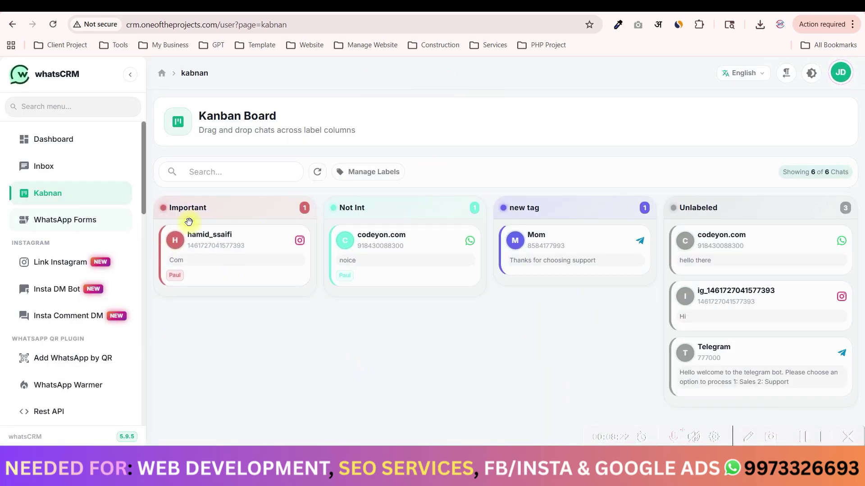
Open the WhatsApp Forms page and sync the forms from Meta
click(58, 219)
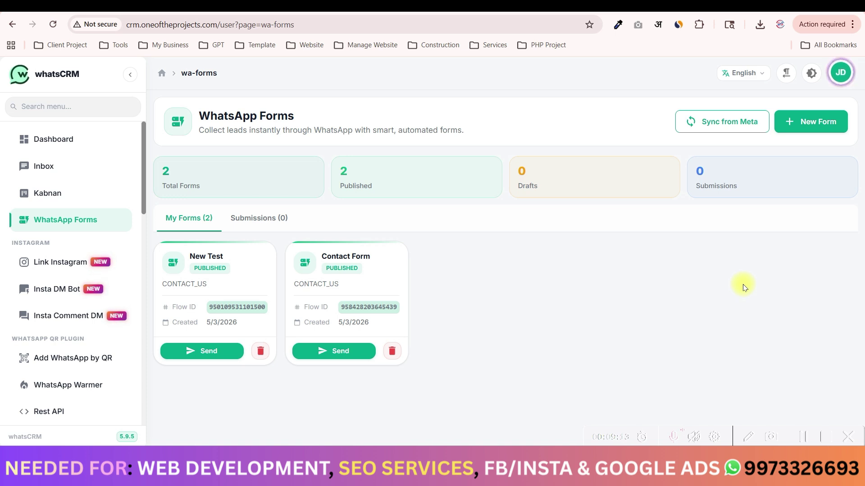
click(744, 122)
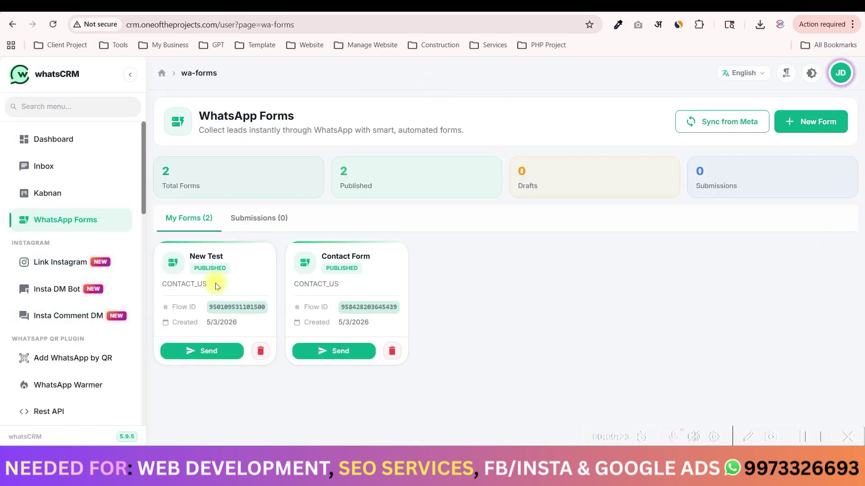
View the Link Instagram page, and check the account and automation flow choices for a new Insta DM Bot chatbot without saving it
click(60, 262)
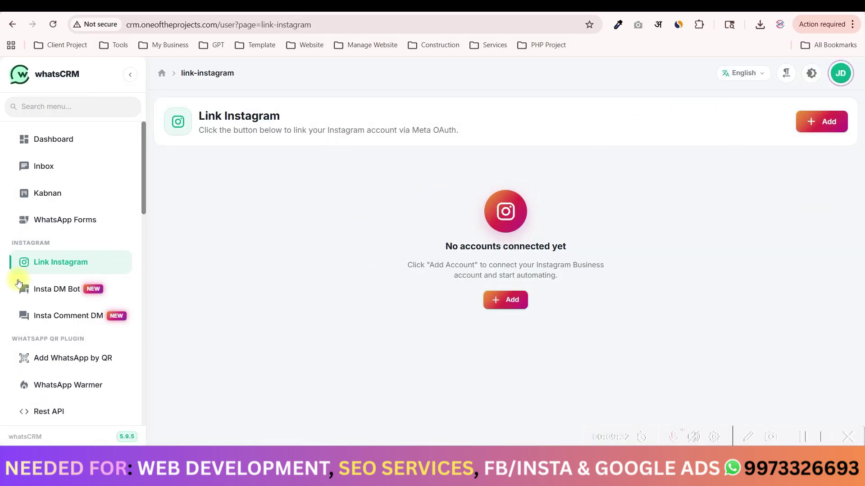
click(52, 293)
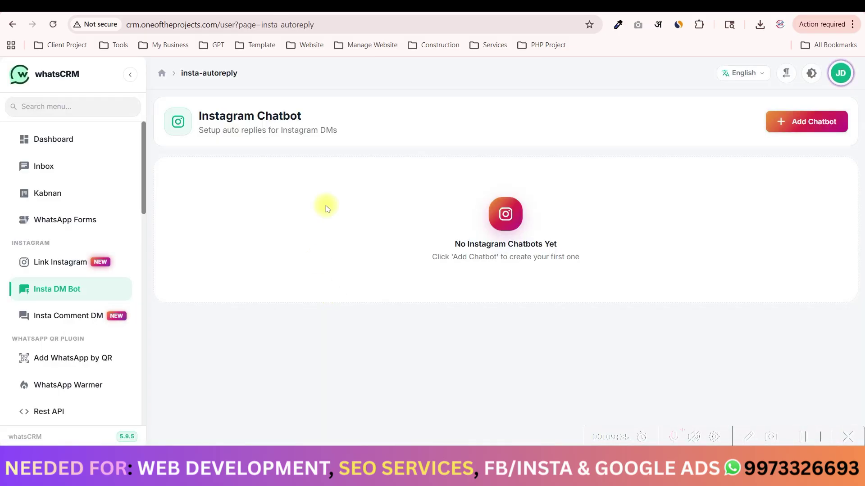
click(833, 120)
click(309, 194)
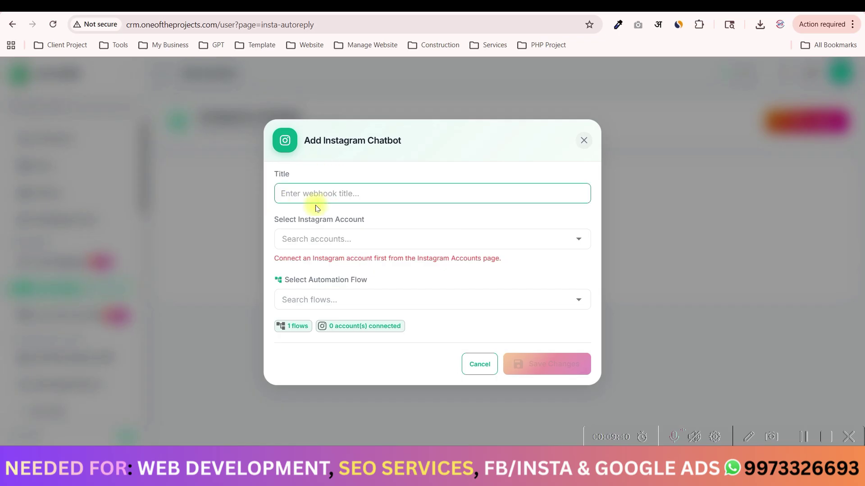
click(315, 240)
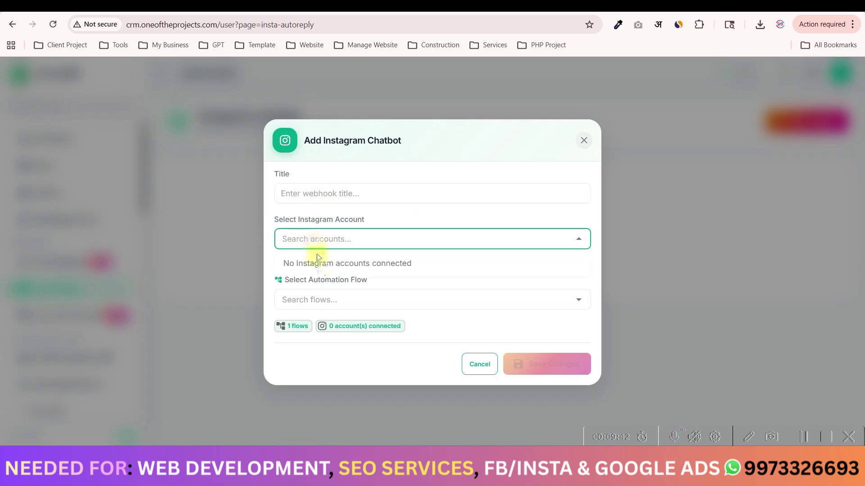
click(334, 301)
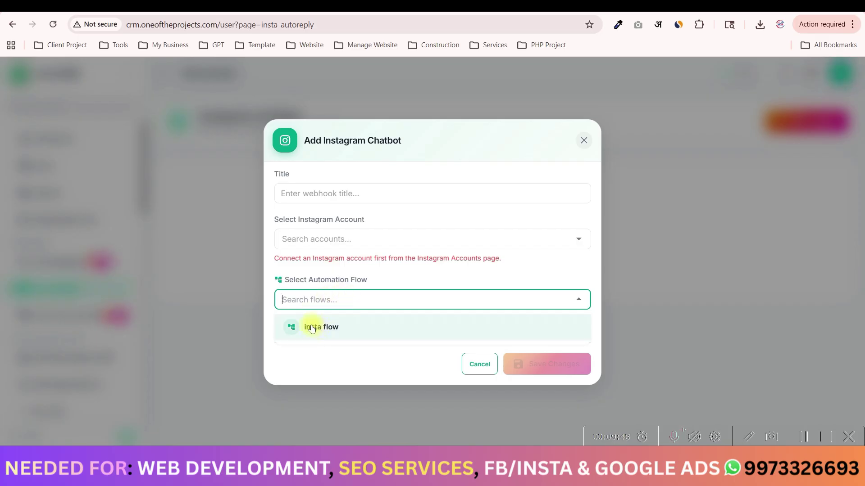
click(584, 140)
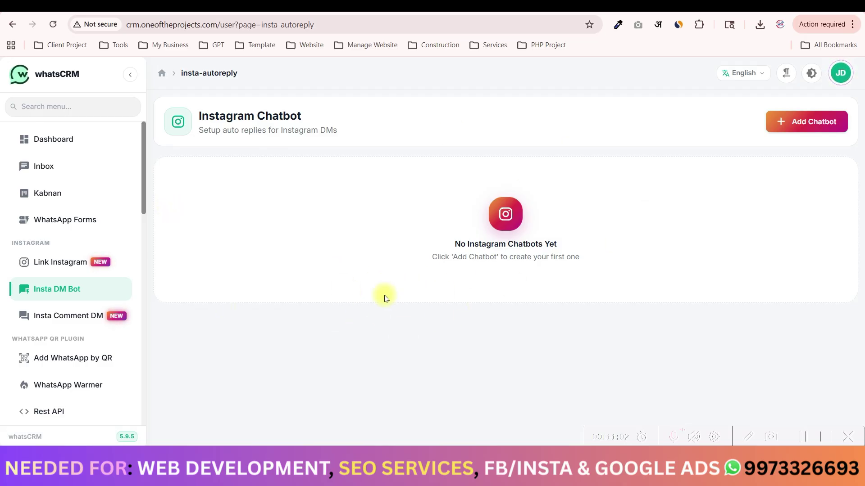
View the form for adding an Instagram comment automation under Insta Comment DM and close it without saving
click(63, 316)
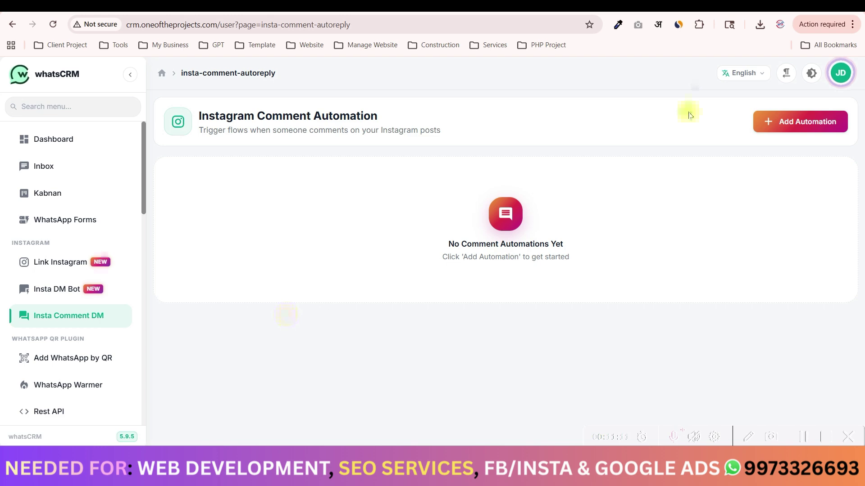
click(783, 122)
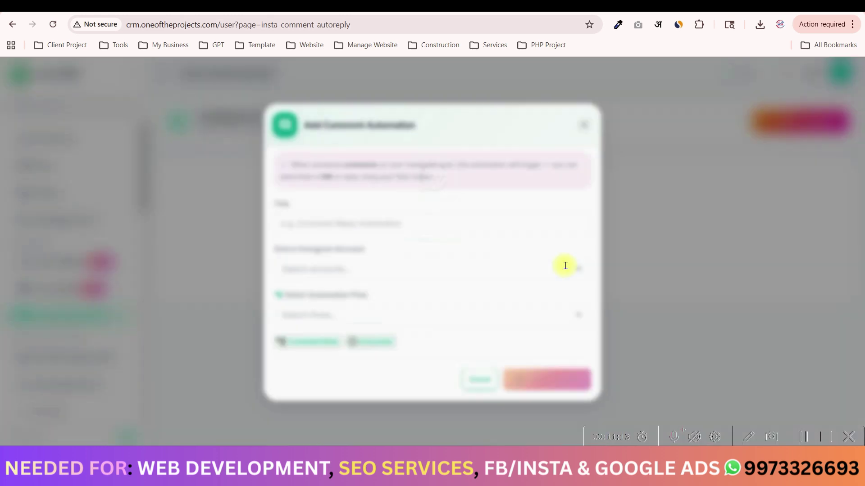
click(583, 123)
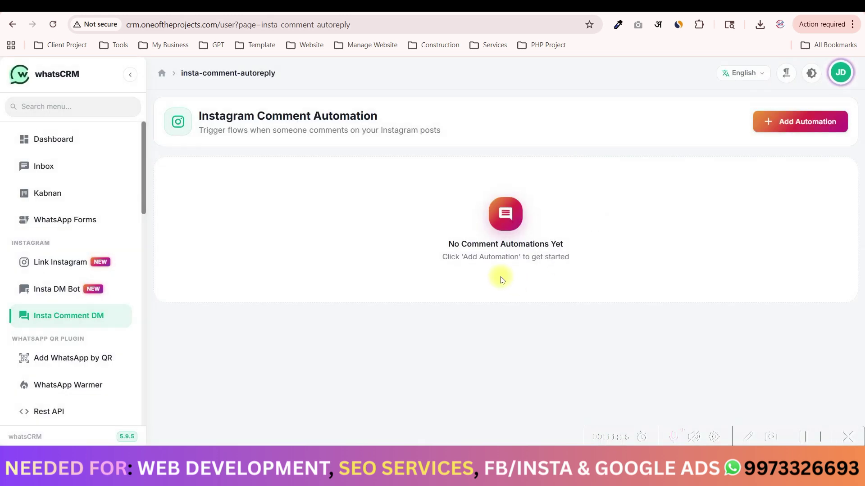
Open the Add WhatsApp by QR page and view the new device form, activating its instance name field
scroll(120, 282, down, 3)
scroll(81, 286, up, 3)
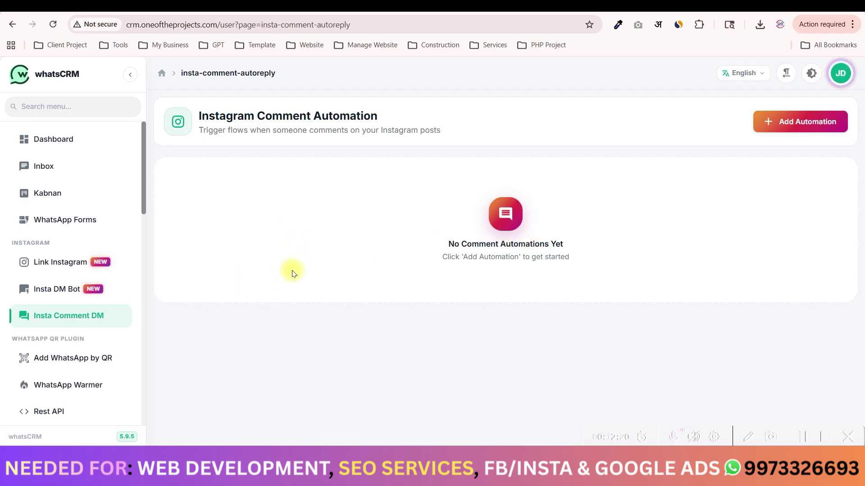
click(74, 358)
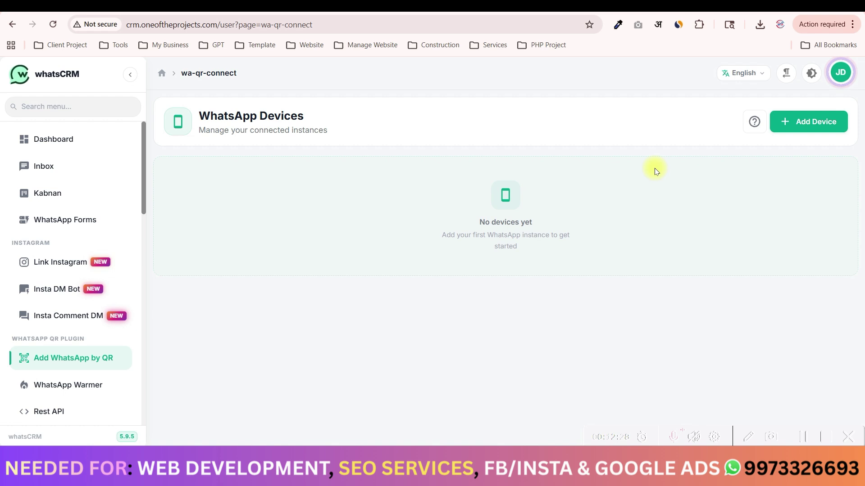
click(827, 120)
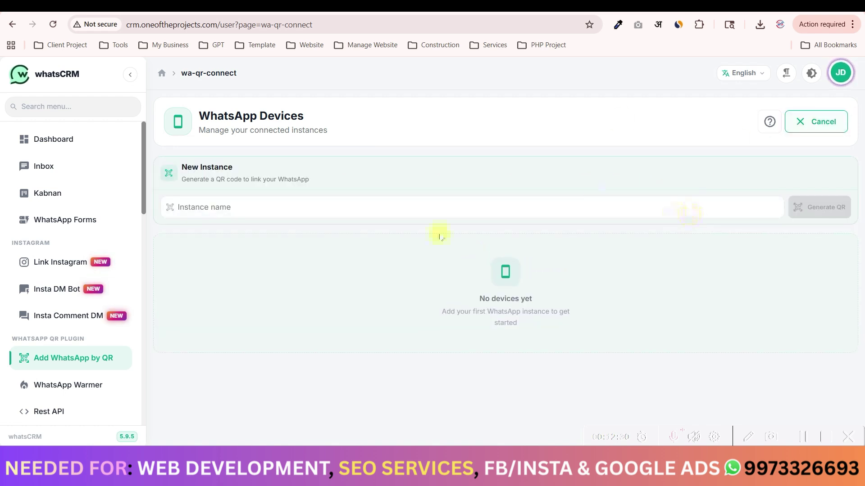
click(254, 209)
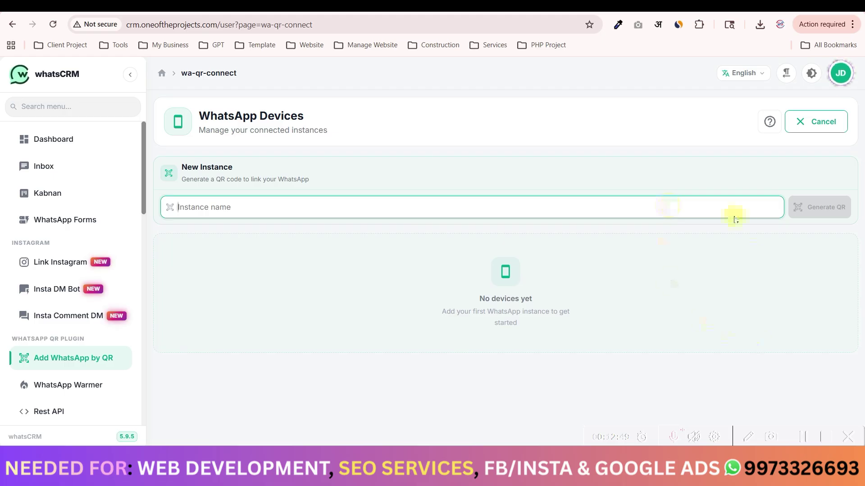
Open the WhatsApp Warmer page and look through the messages in the warmer script
scroll(20, 310, down, 3)
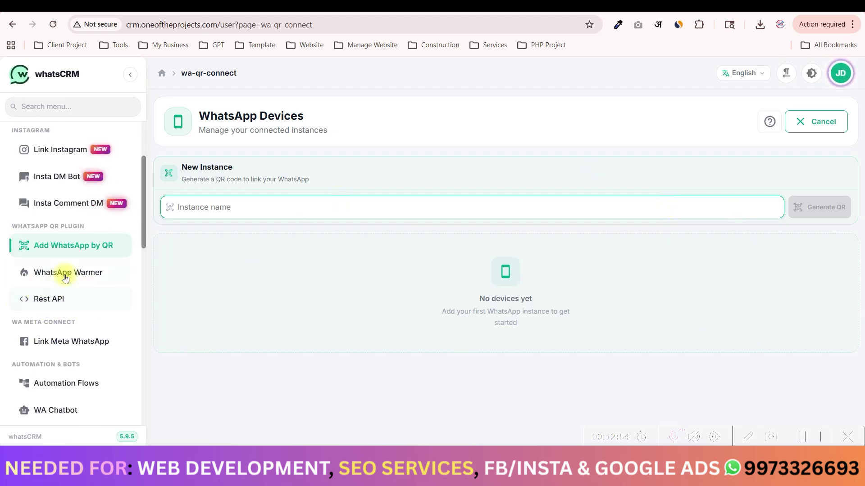
click(43, 272)
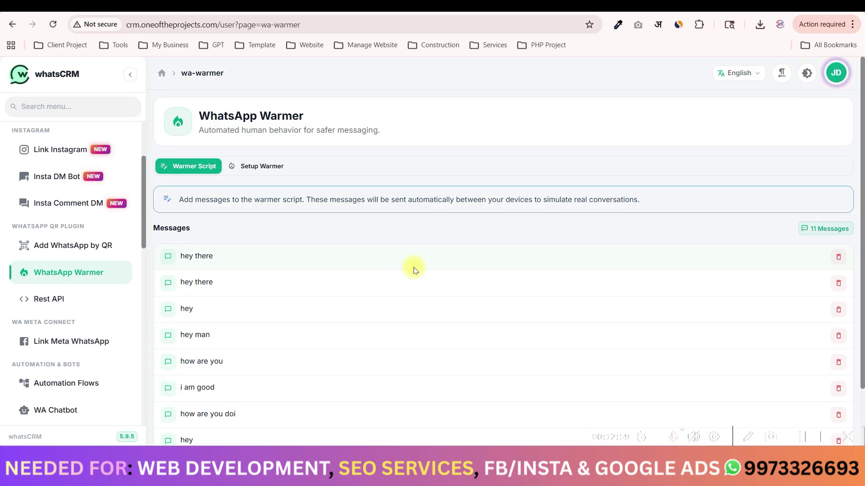
scroll(424, 275, down, 1)
scroll(315, 334, up, 1)
Open the Rest API page and review the API token, endpoint, required parameters and message type parameters
click(71, 295)
scroll(396, 301, down, 4)
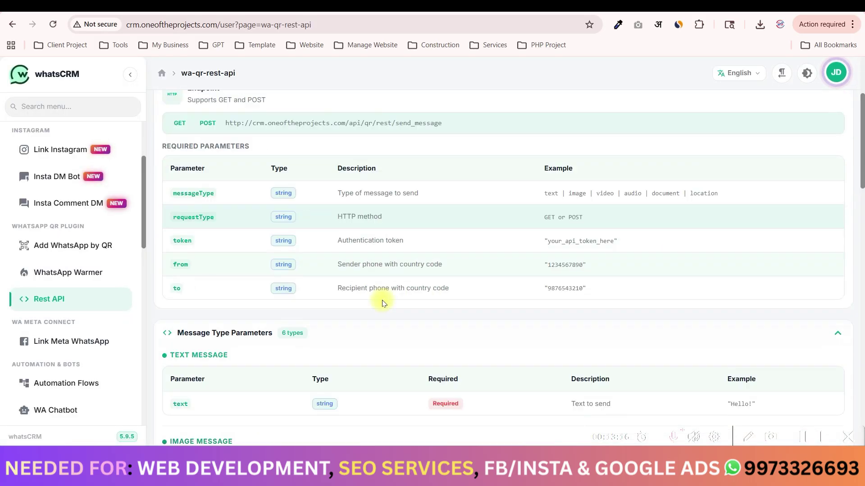
scroll(383, 301, up, 3)
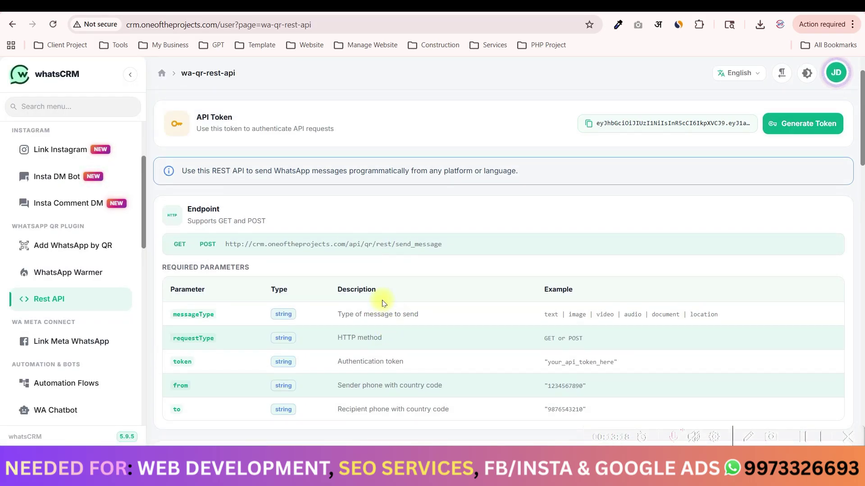
scroll(407, 294, down, 2)
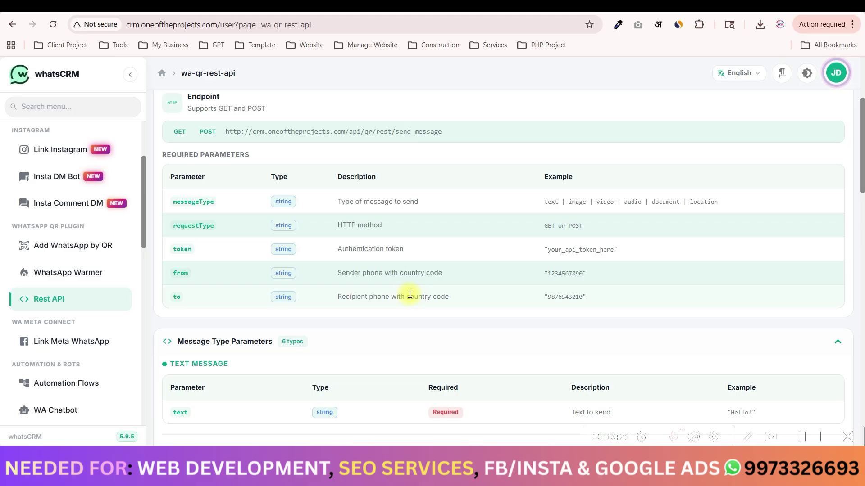
scroll(410, 295, down, 3)
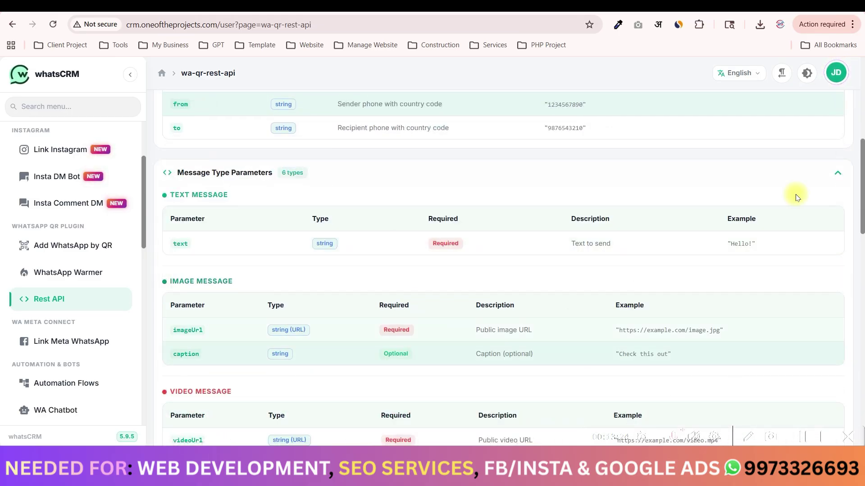
Open the Link Meta WhatsApp page and point out the WhatsApp Business Account ID and Meta Access Token fields in the manual setup
click(71, 340)
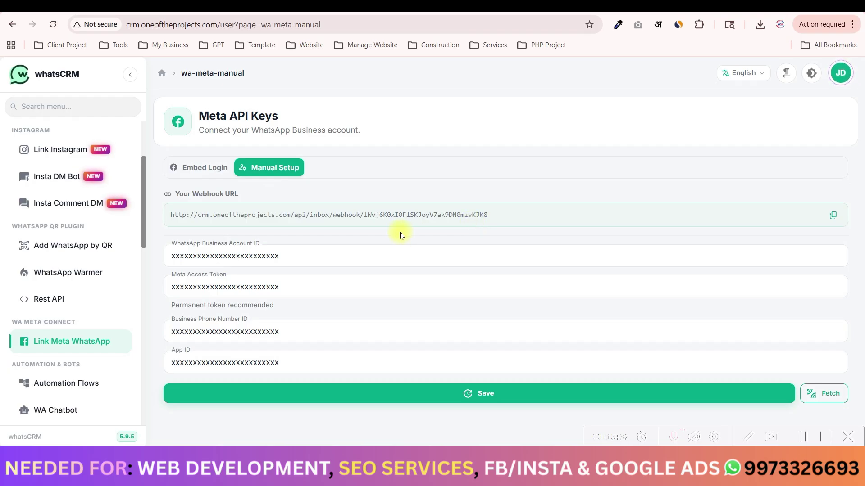
click(217, 245)
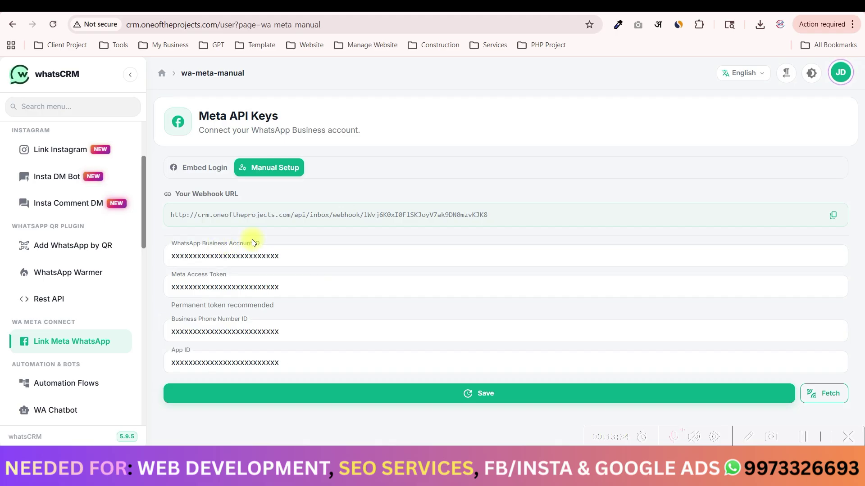
drag(291, 256, 184, 256)
drag(322, 290, 216, 290)
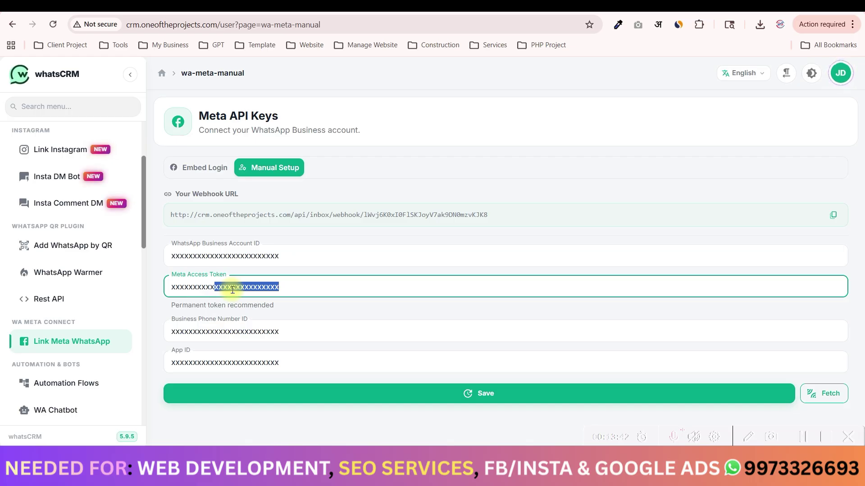
click(295, 286)
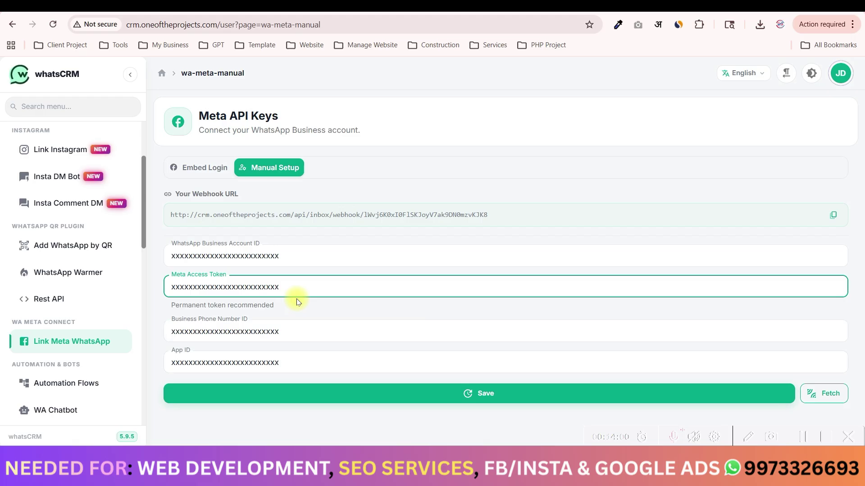
Open Automation Flows, bring the Initial Node to the canvas's upper-left area and view its source choices
click(66, 388)
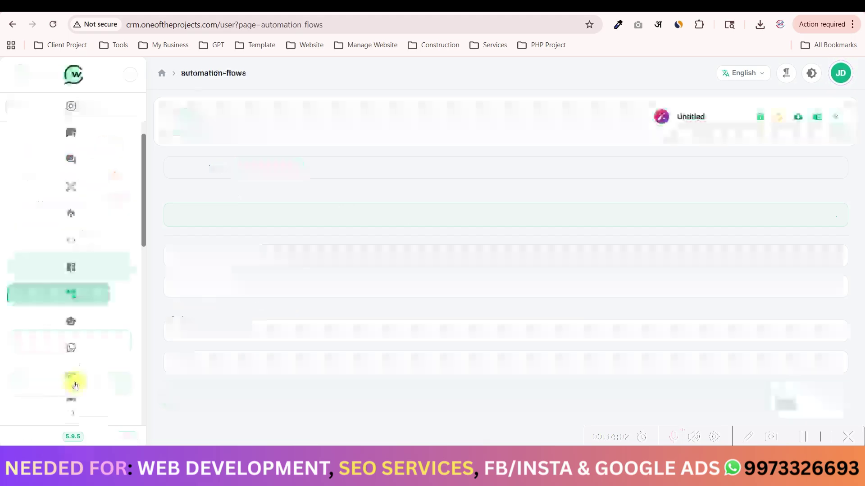
drag(399, 231, 158, 127)
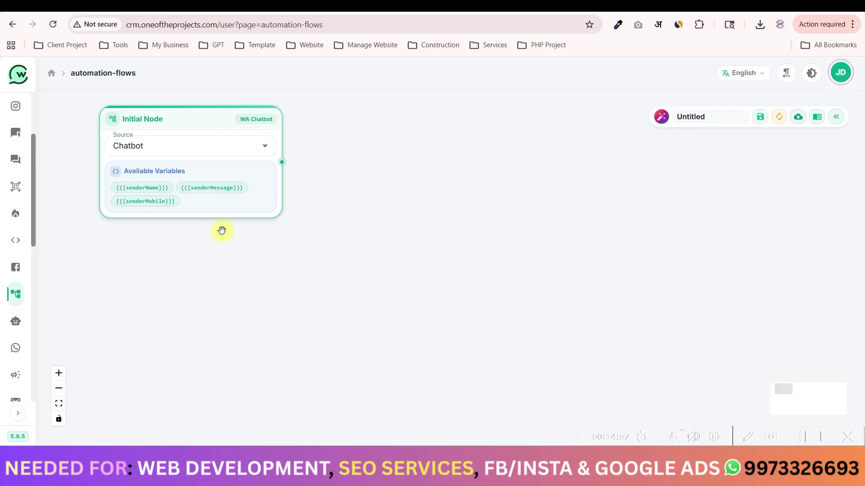
click(168, 145)
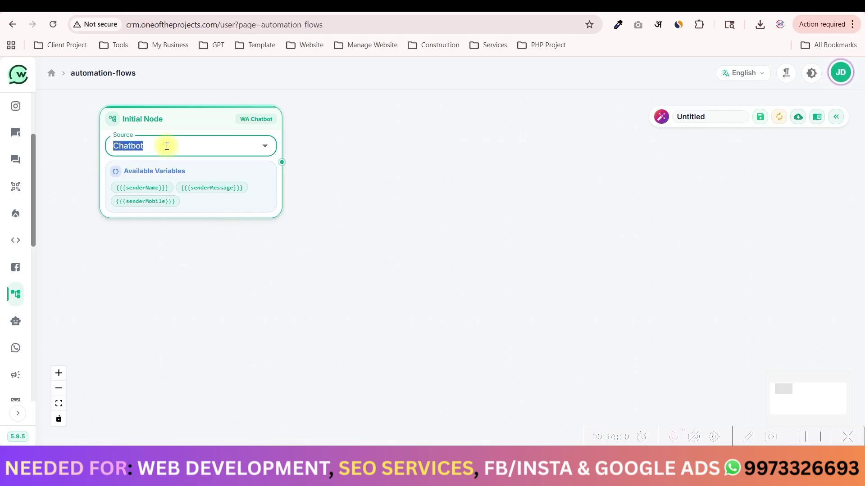
click(265, 146)
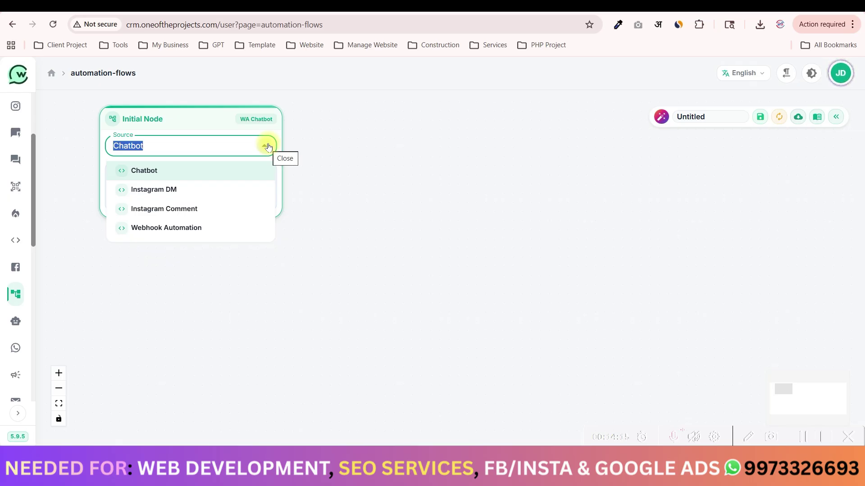
Switch to the dgtechagency.com website and open its chat widget as a chatbot example
click(180, 5)
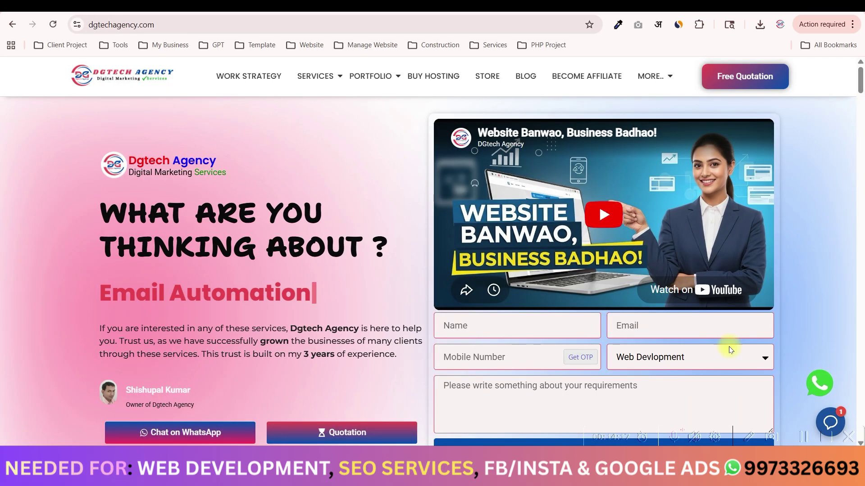
click(830, 422)
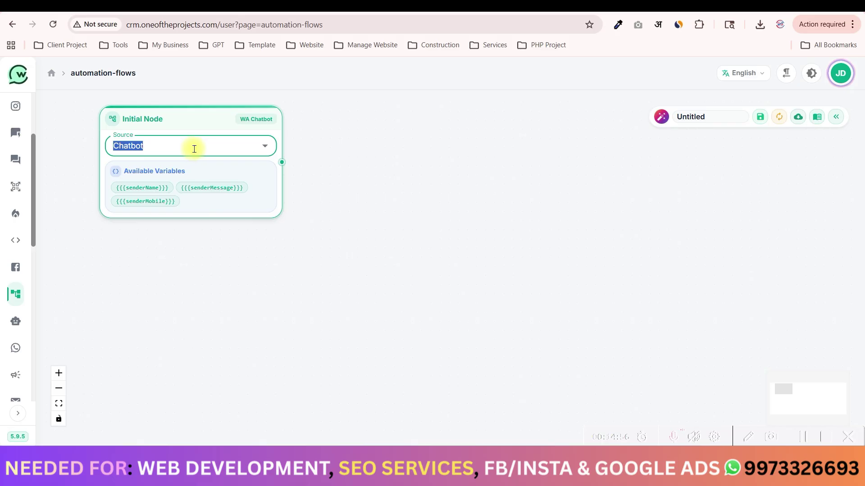
Back in Automation Flows, switch the Initial Node's source to Instagram DM, Instagram Comment and finally Webhook Automation
click(265, 147)
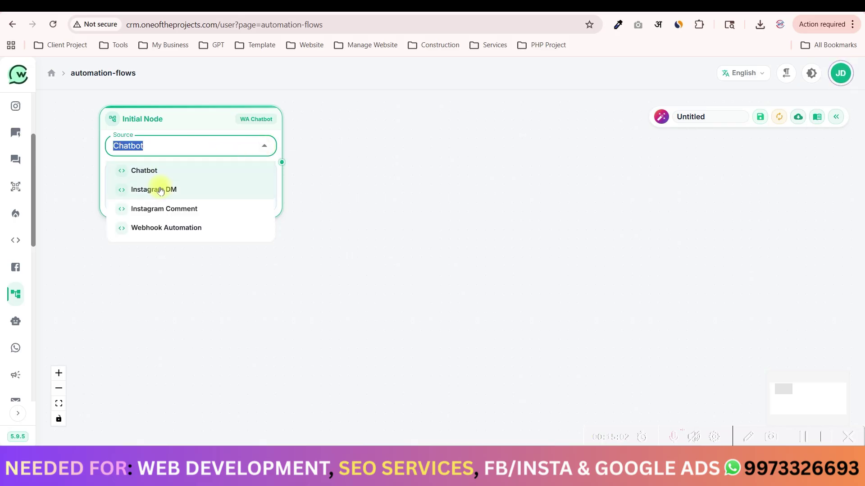
click(164, 189)
click(265, 146)
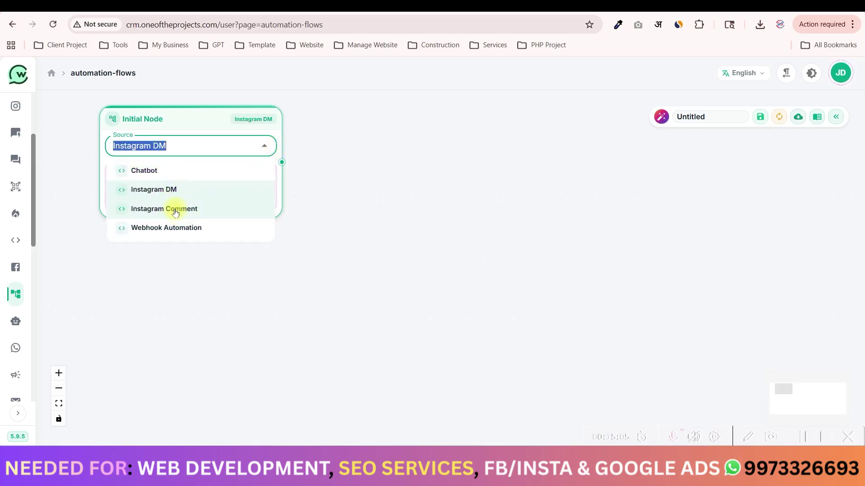
click(184, 209)
click(265, 147)
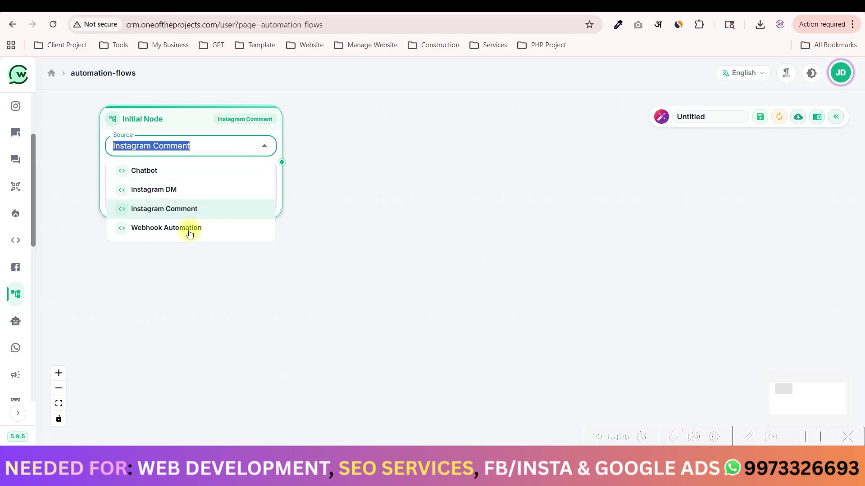
click(139, 227)
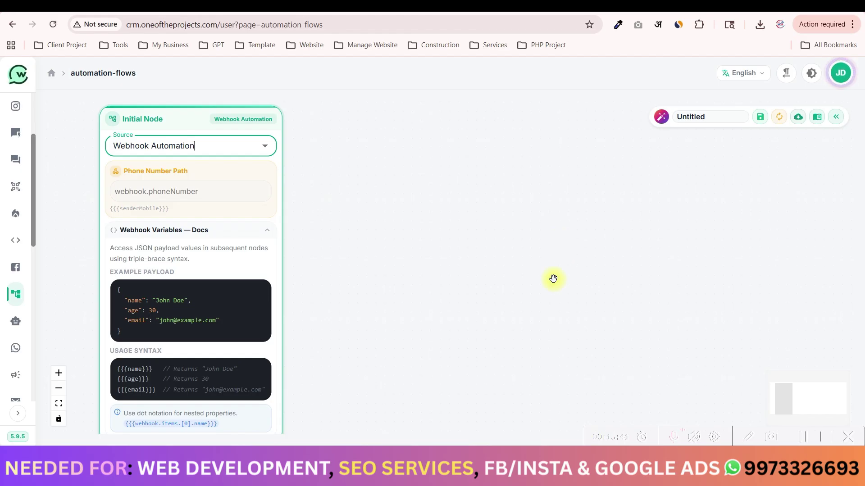
Open the WA Chatbot page, check the title, origin and automation flow choices for a new chatbot, and cancel without saving
scroll(15, 338, down, 1)
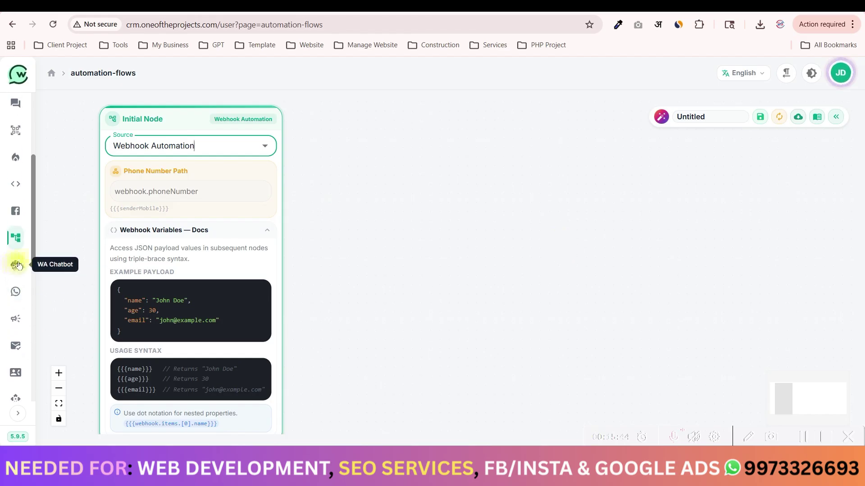
click(17, 265)
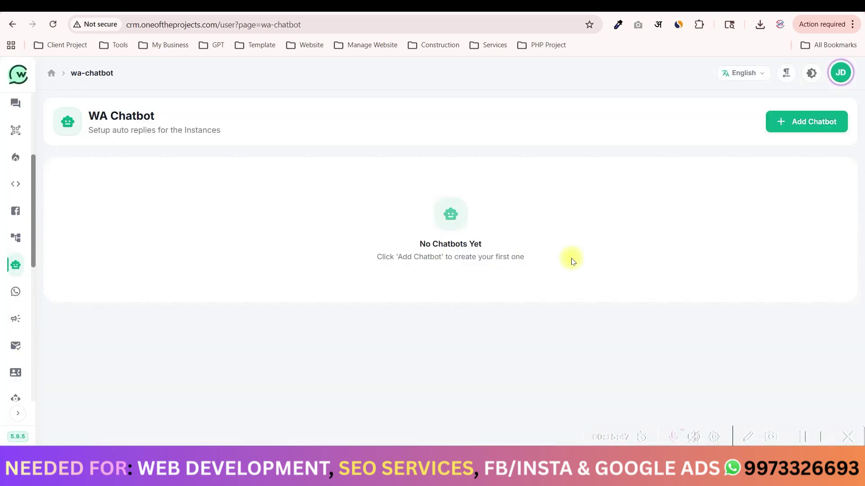
click(798, 121)
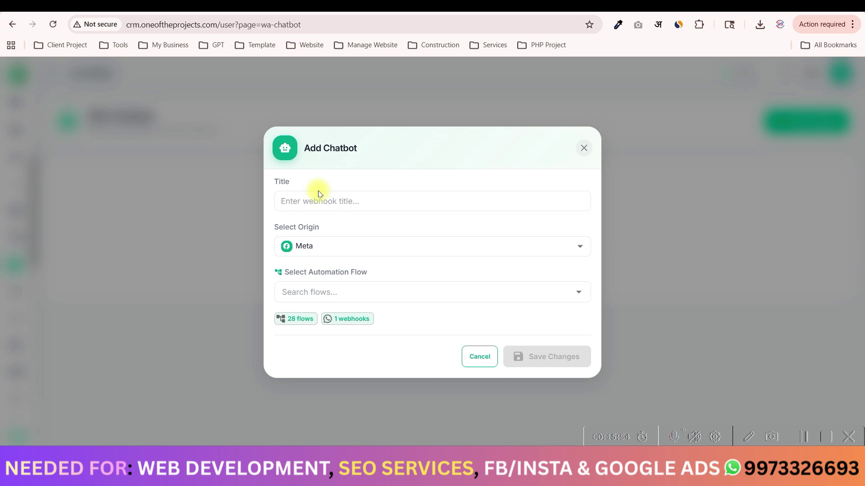
click(352, 201)
click(354, 248)
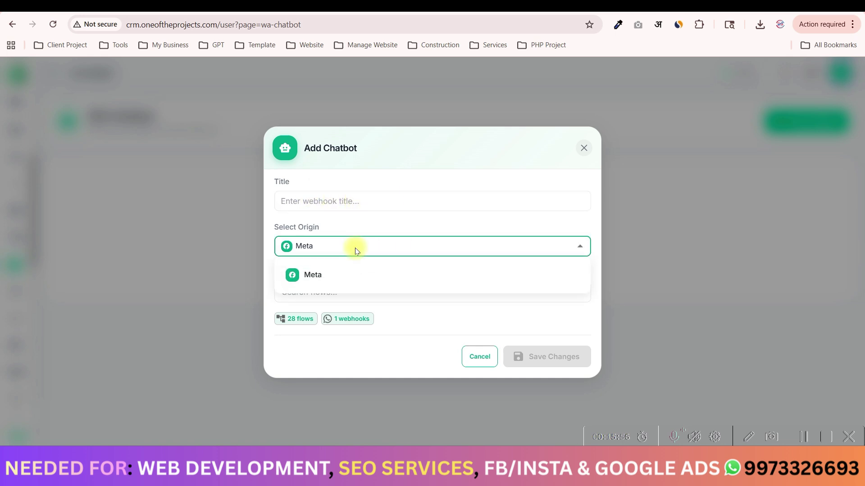
click(355, 248)
click(355, 251)
click(345, 277)
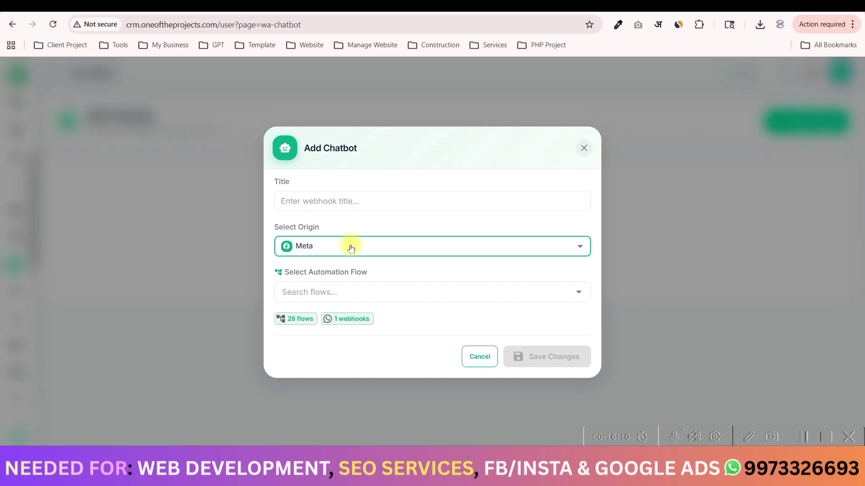
click(345, 288)
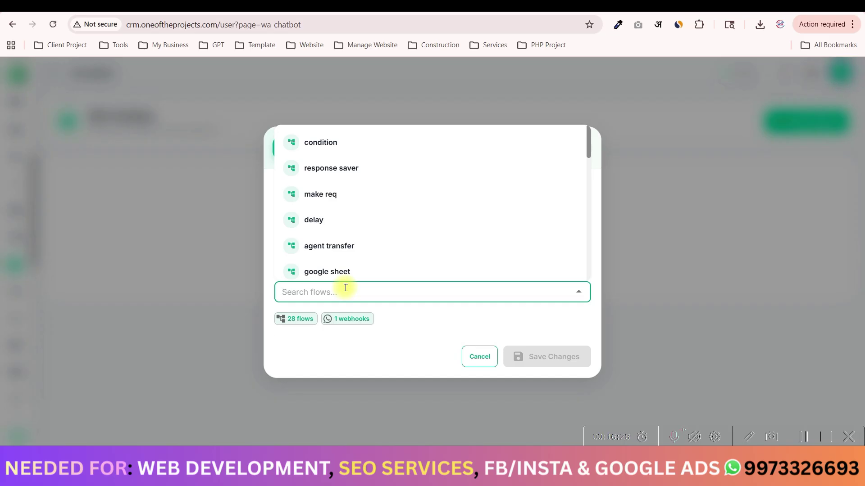
click(365, 362)
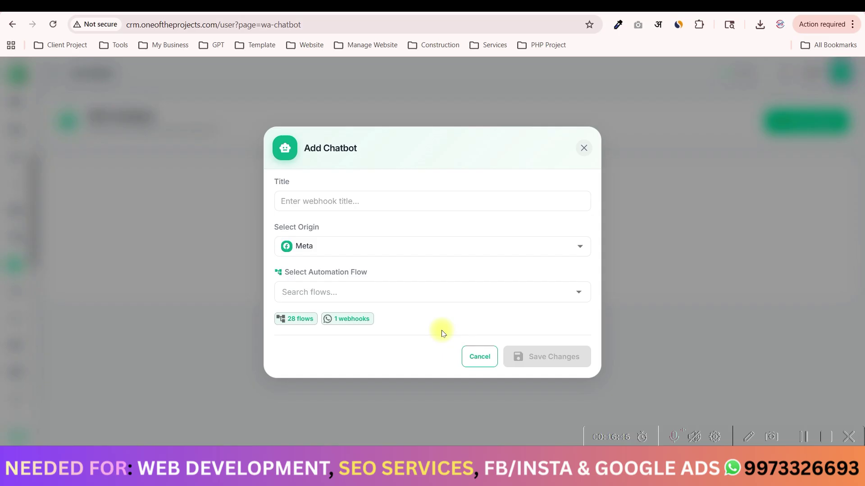
click(478, 356)
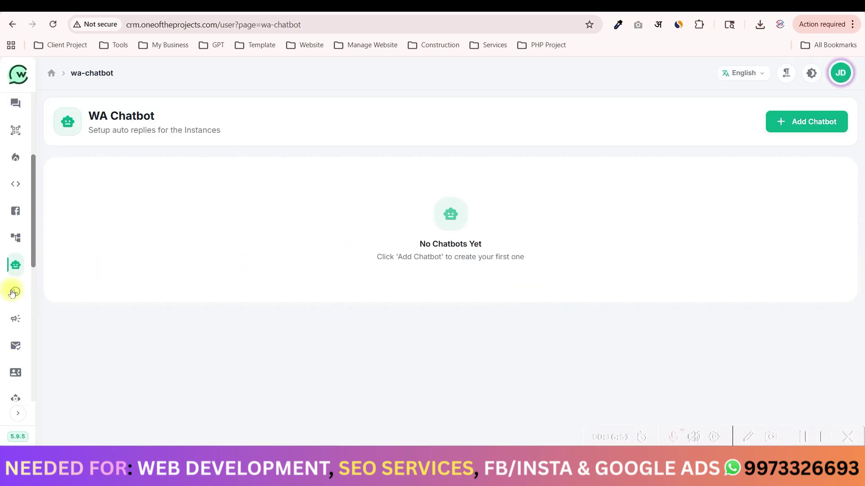
Expand the navigation menu and open the Create Meta Template page to view its basic info options
click(18, 413)
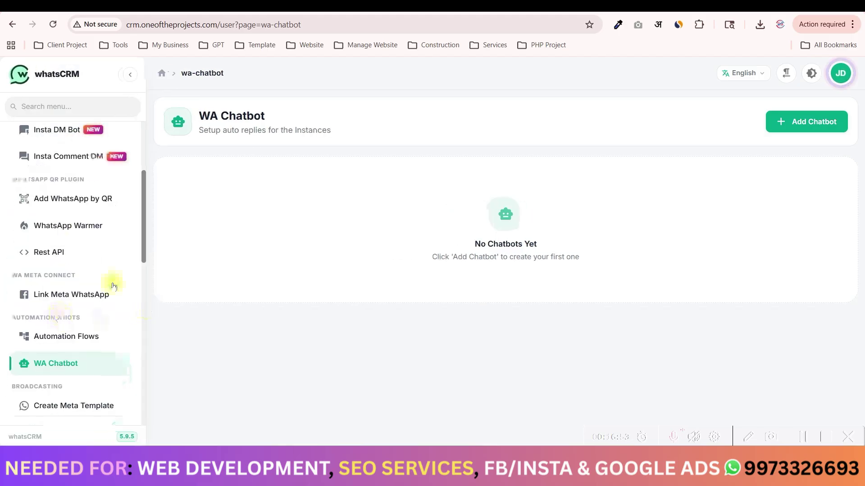
scroll(108, 271, down, 4)
click(72, 235)
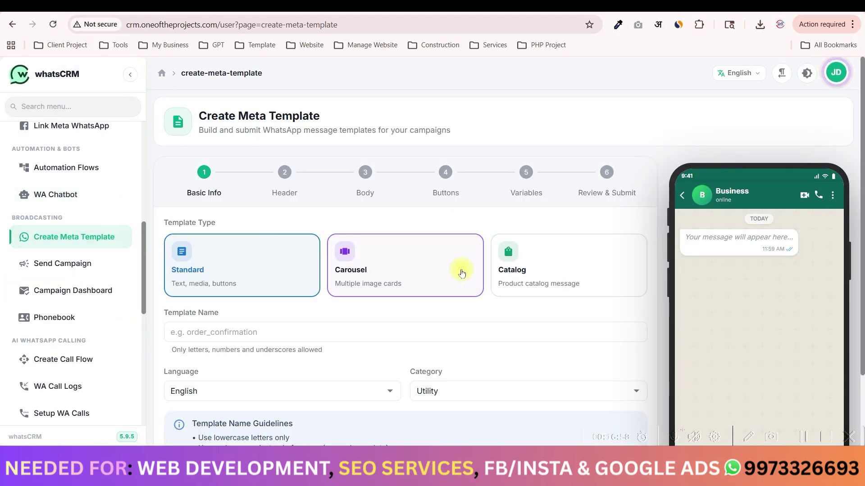
scroll(698, 309, down, 2)
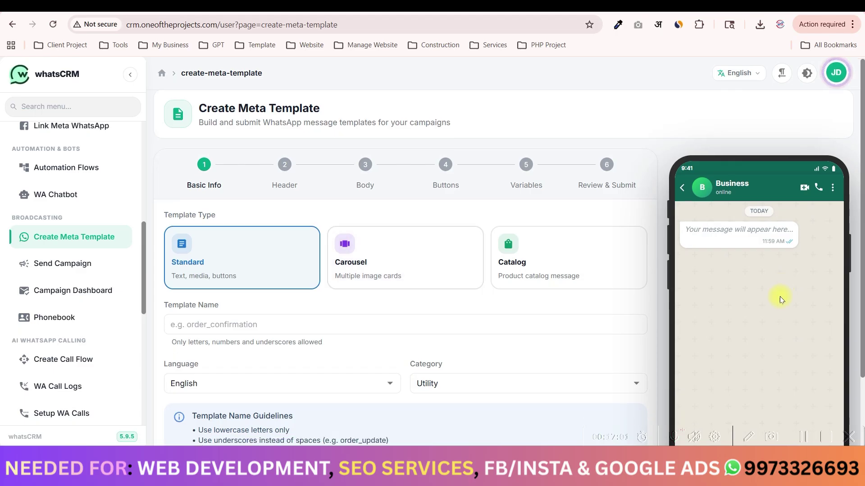
Examine the template types, name, language and category fields and the naming guidelines for a new Meta template
scroll(517, 332, up, 2)
scroll(520, 337, down, 2)
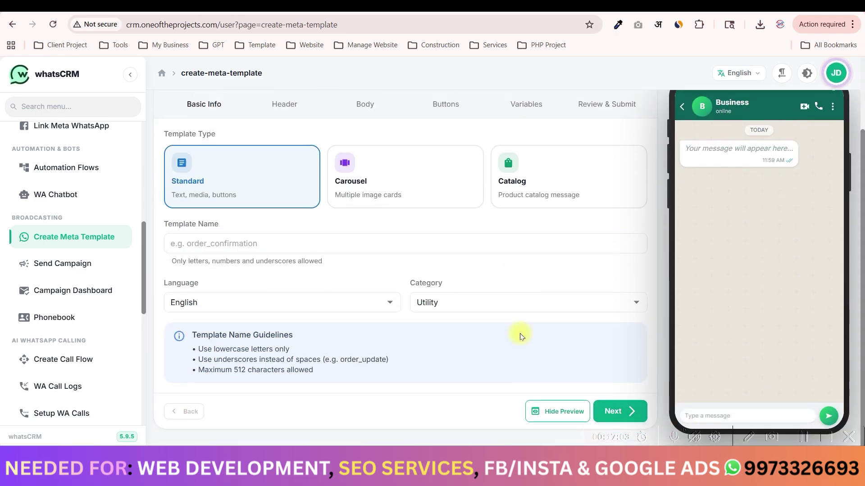
scroll(520, 337, up, 2)
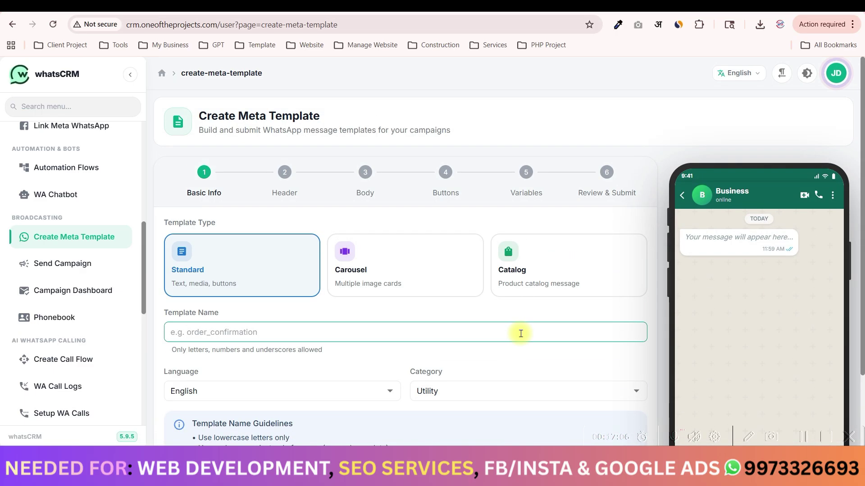
scroll(519, 336, down, 1)
scroll(354, 288, up, 1)
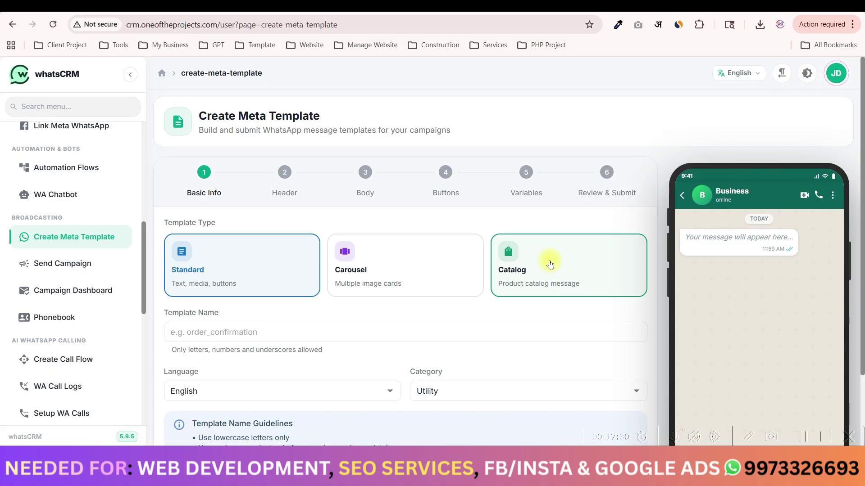
scroll(427, 259, down, 2)
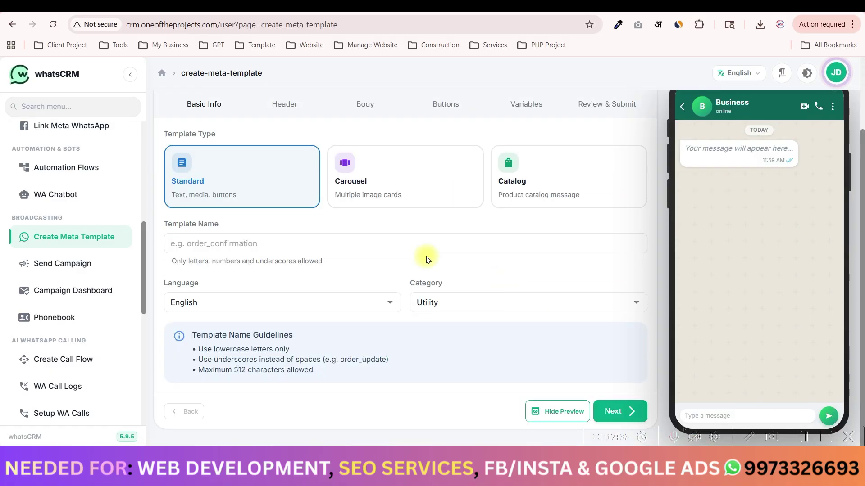
scroll(333, 230, up, 1)
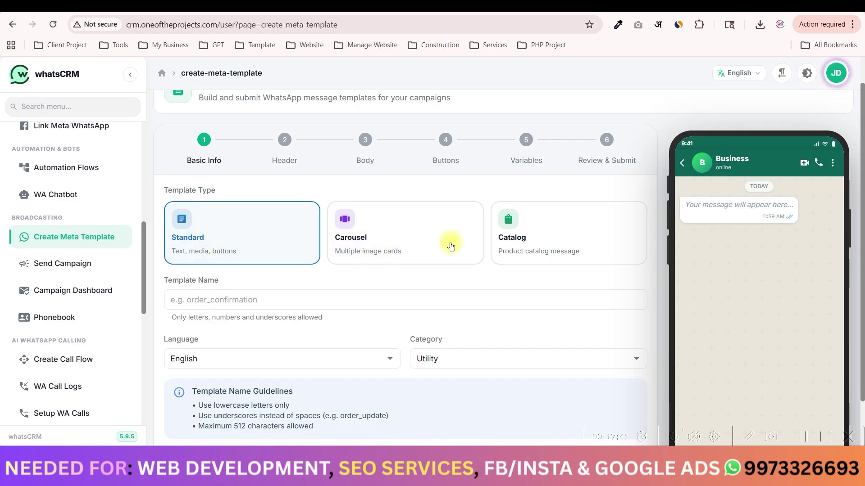
scroll(749, 235, down, 1)
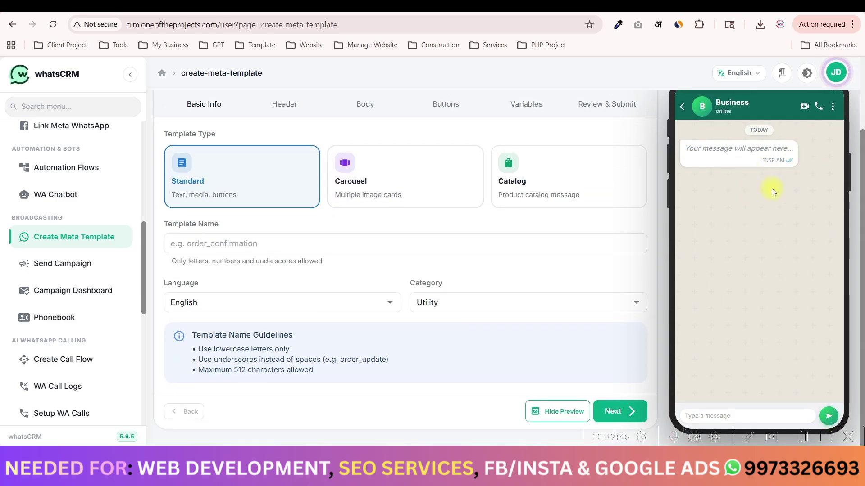
Preview the Carousel and Catalog template types and check the available category options without changing the category
click(412, 189)
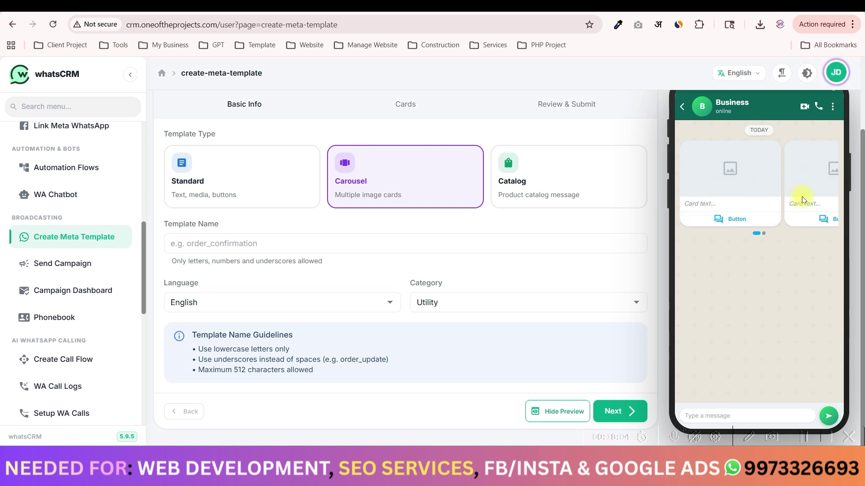
click(574, 181)
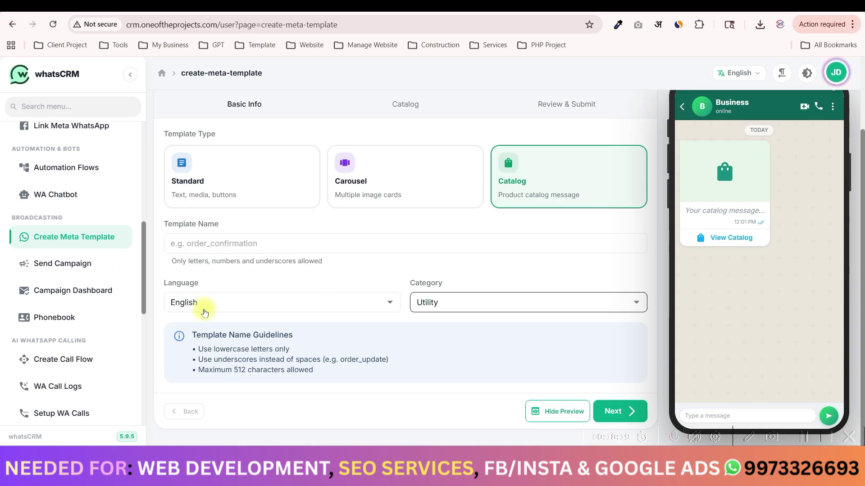
click(446, 303)
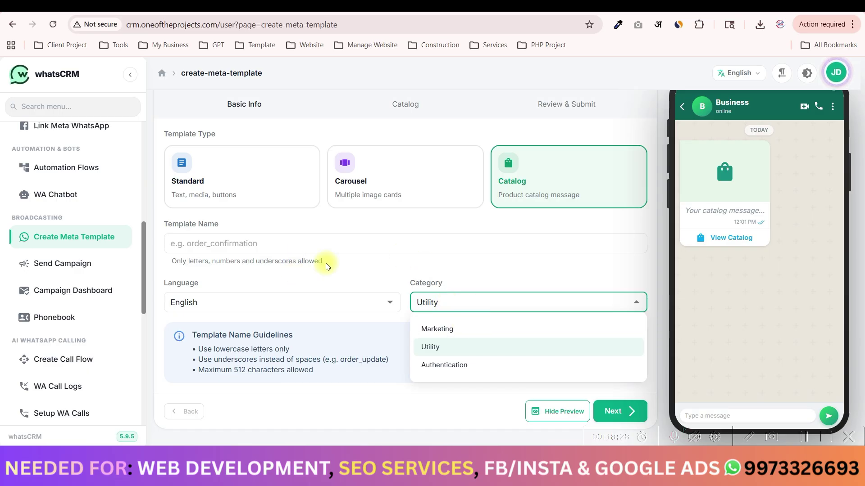
click(343, 271)
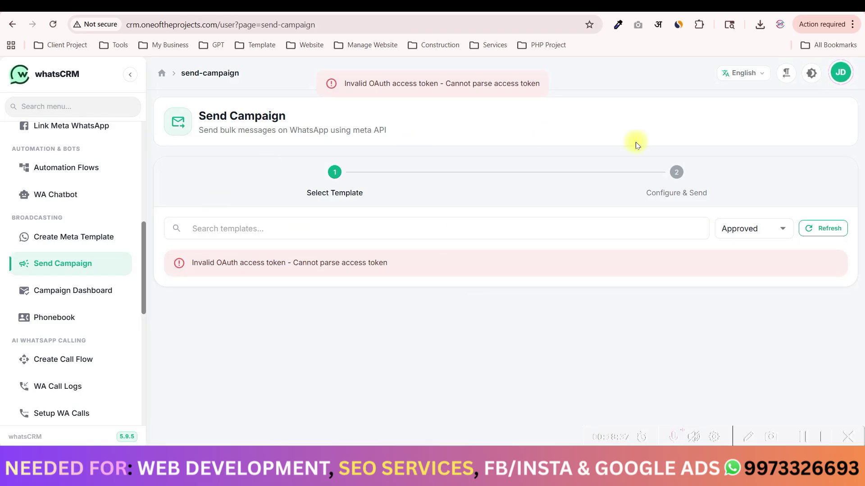
On the Send Campaign page, check the template status filter options and the template search field
click(300, 228)
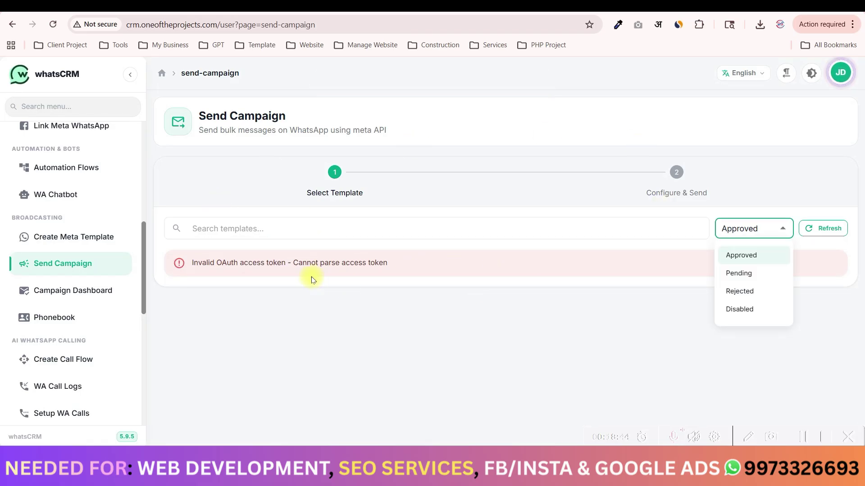
click(291, 231)
click(271, 235)
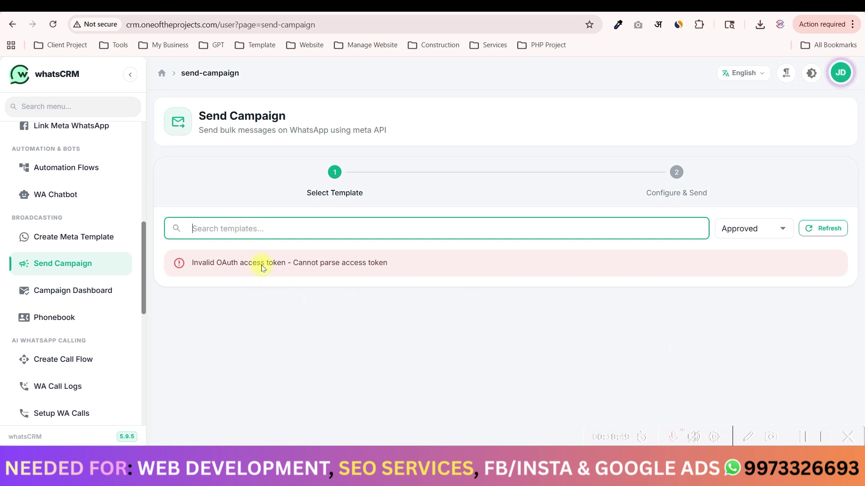
click(452, 330)
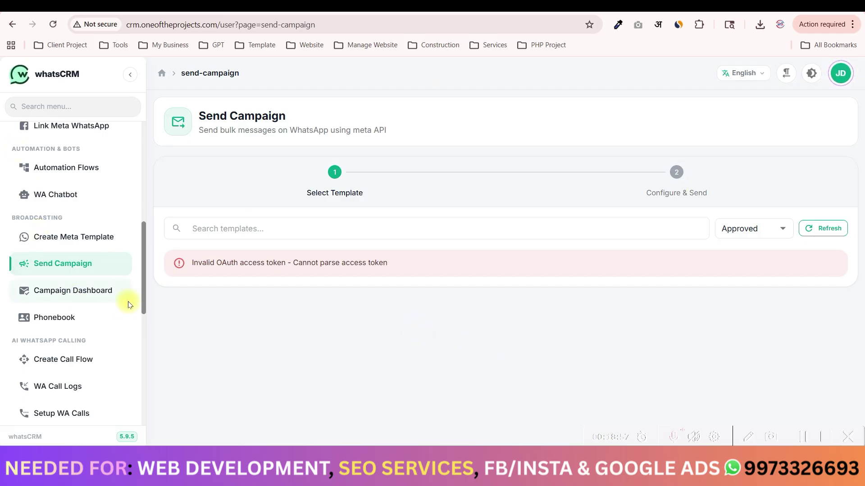
Open the Campaign Dashboard and review the delivery statistics, campaign status chart and recent campaigns list
click(70, 295)
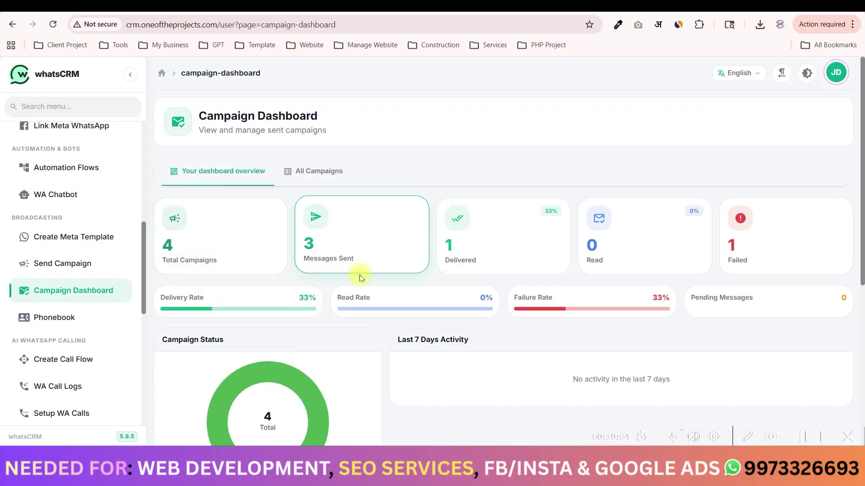
scroll(497, 207, down, 1)
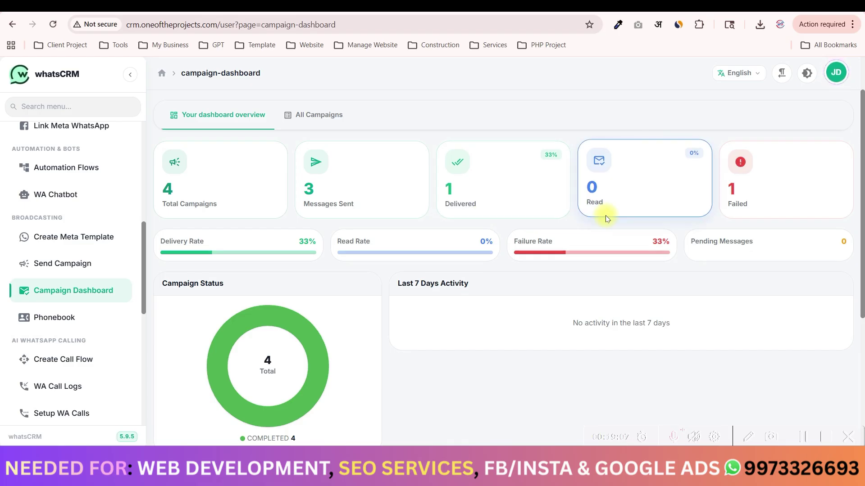
scroll(769, 214, down, 1)
scroll(766, 218, down, 1)
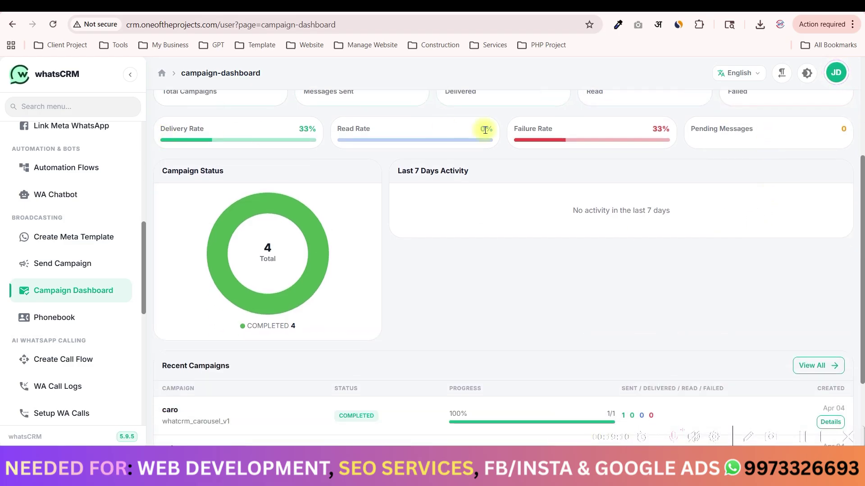
scroll(508, 234, down, 2)
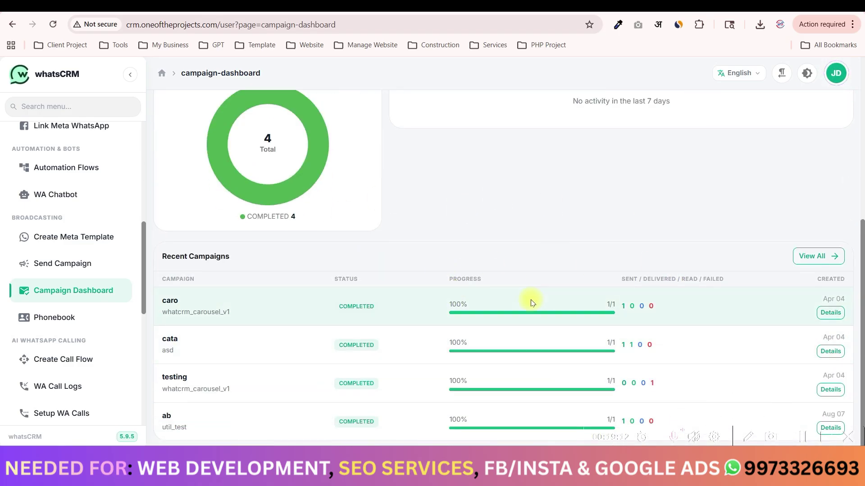
View the Phonebook page's contacts and open the Create Call Flow page
click(67, 317)
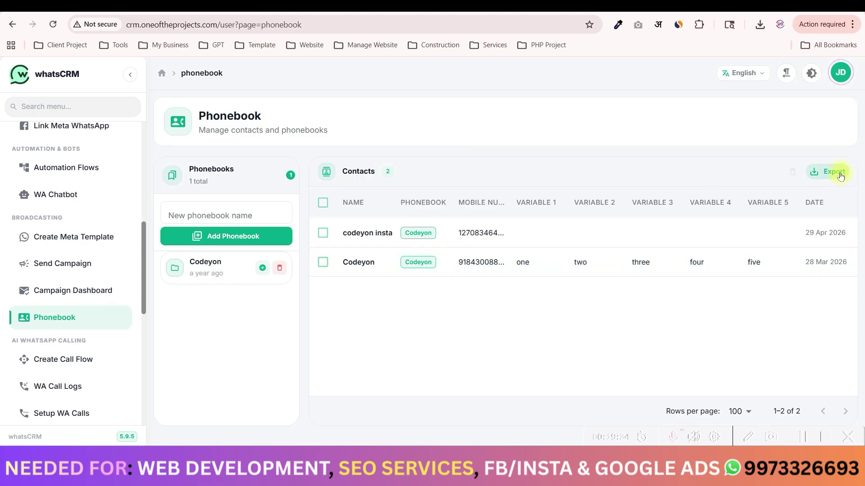
scroll(23, 289, down, 1)
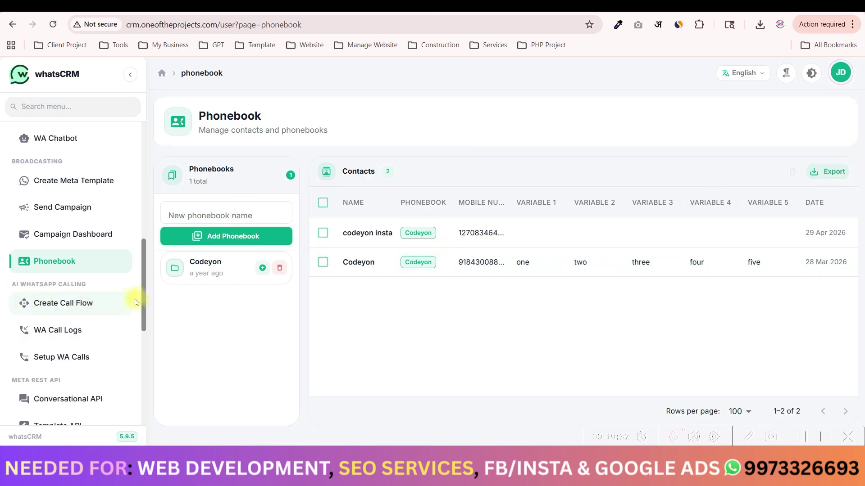
click(69, 301)
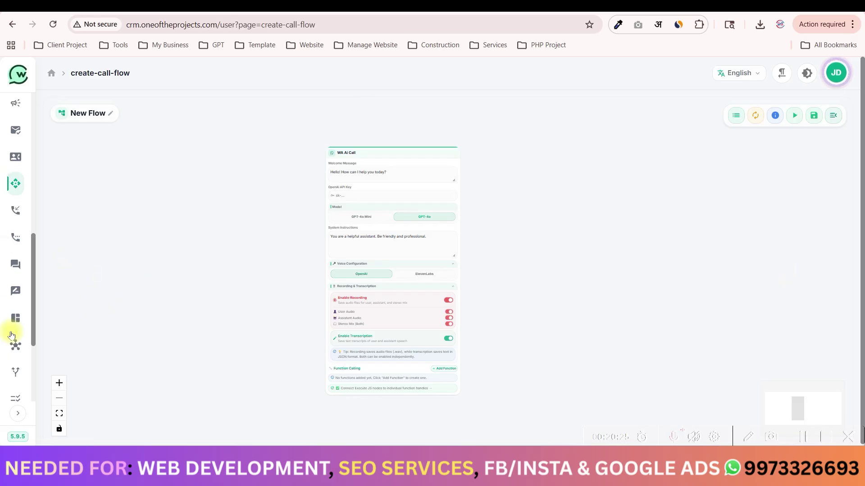
Expand the navigation menu and view the WA Call Logs and Setup WA Calls pages
click(18, 414)
scroll(25, 351, down, 5)
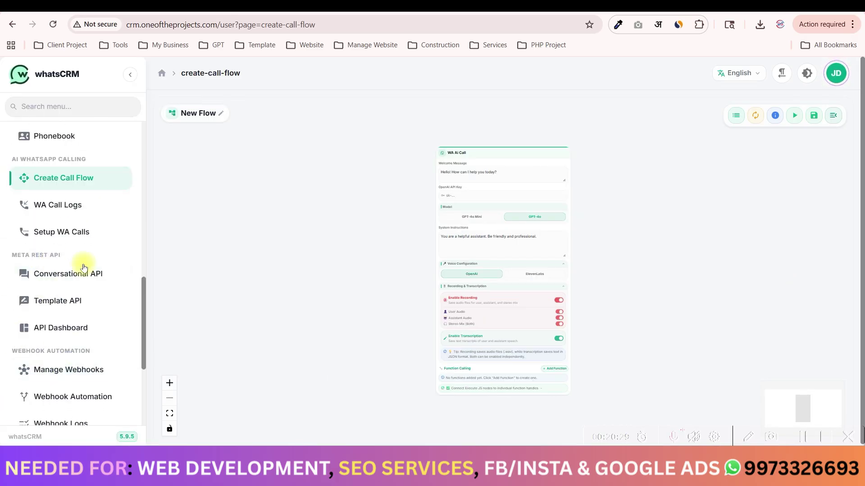
click(63, 205)
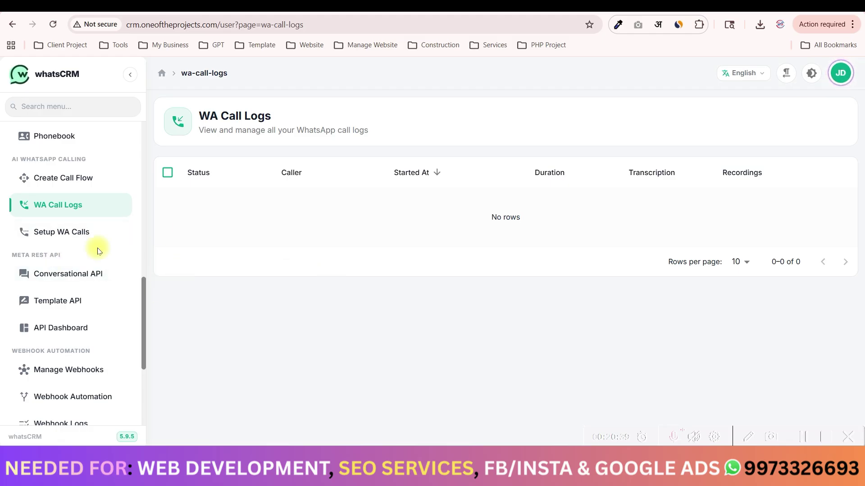
click(70, 229)
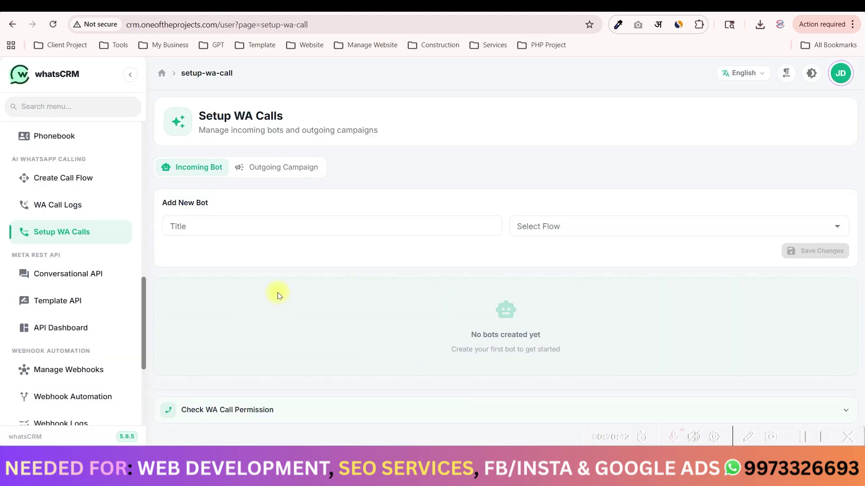
Open the Conversational API page and review its API key section, message type options, endpoint and request body instructions
click(47, 274)
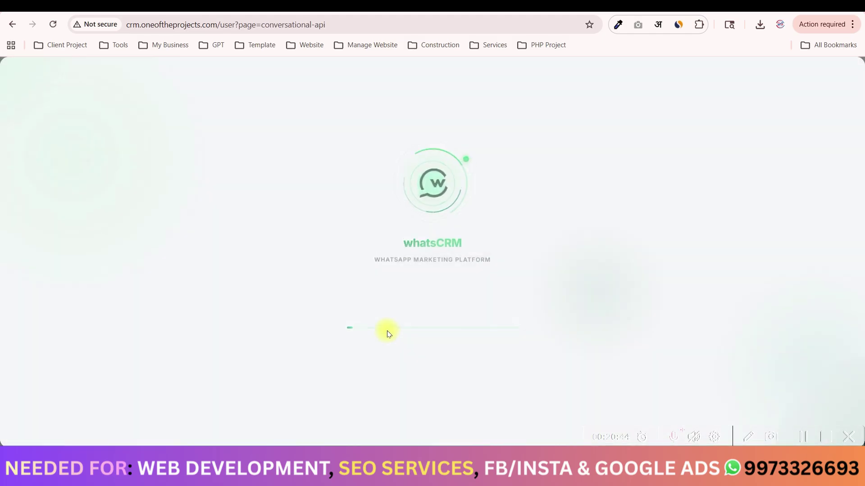
scroll(355, 321, down, 4)
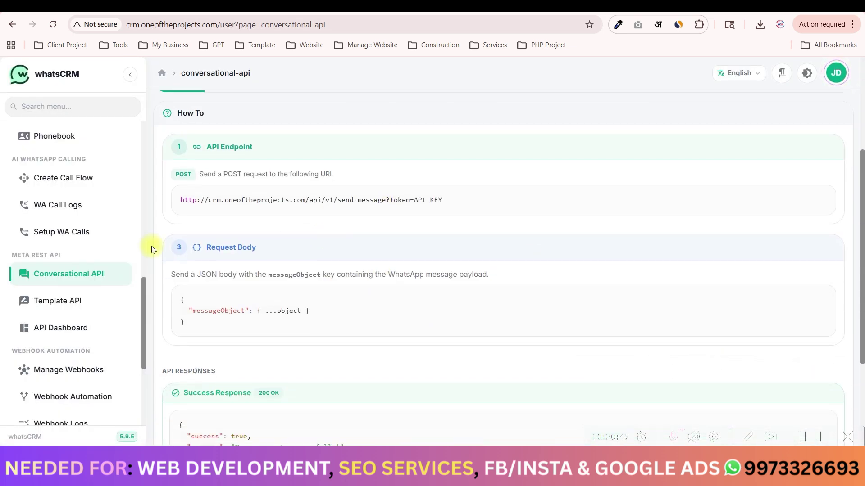
scroll(317, 291, up, 4)
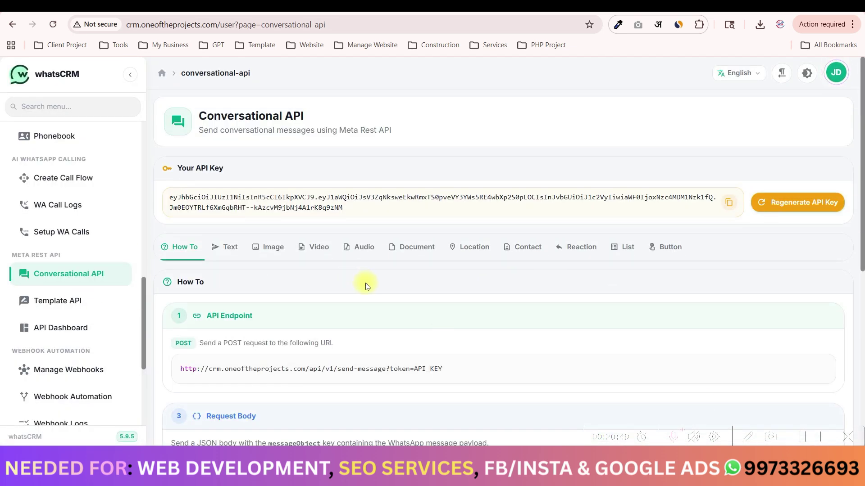
scroll(361, 288, down, 2)
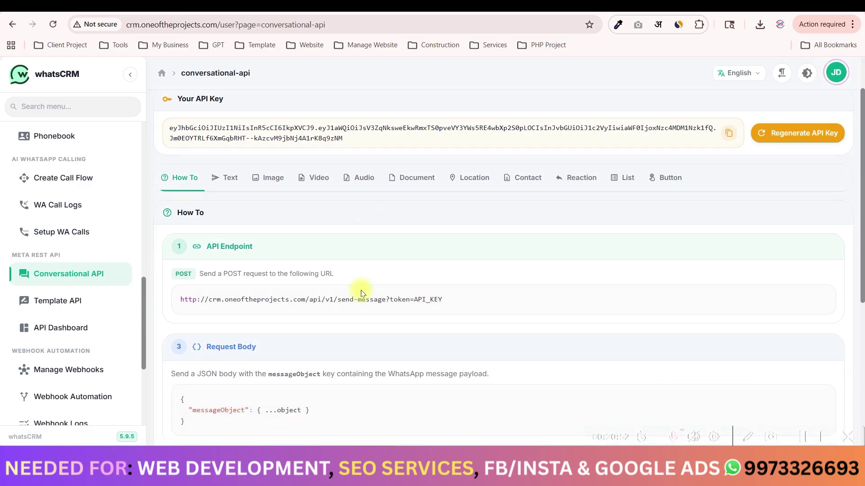
scroll(381, 291, up, 1)
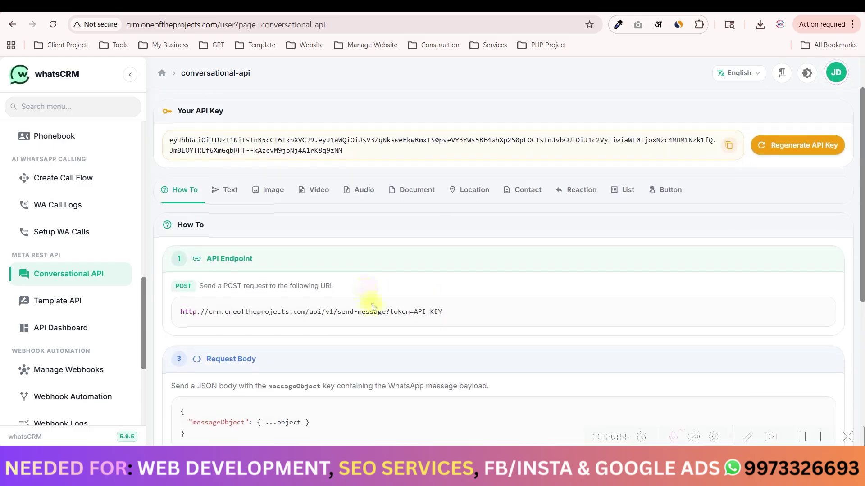
scroll(366, 303, down, 1)
Look through the Template API page and open the API Dashboard to view the API logs
click(44, 301)
scroll(328, 276, down, 3)
click(56, 328)
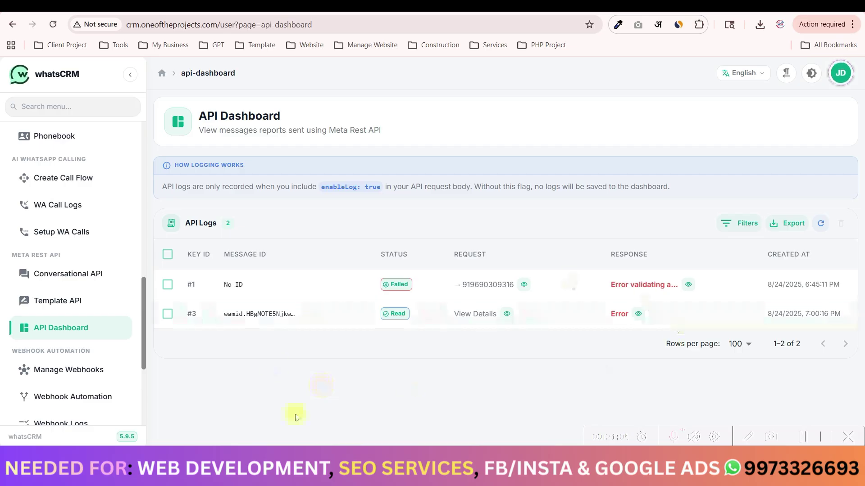
Open Manage Webhooks, check the name, description, HTTP method and secret fields for a new webhook, and close the form without saving
click(68, 370)
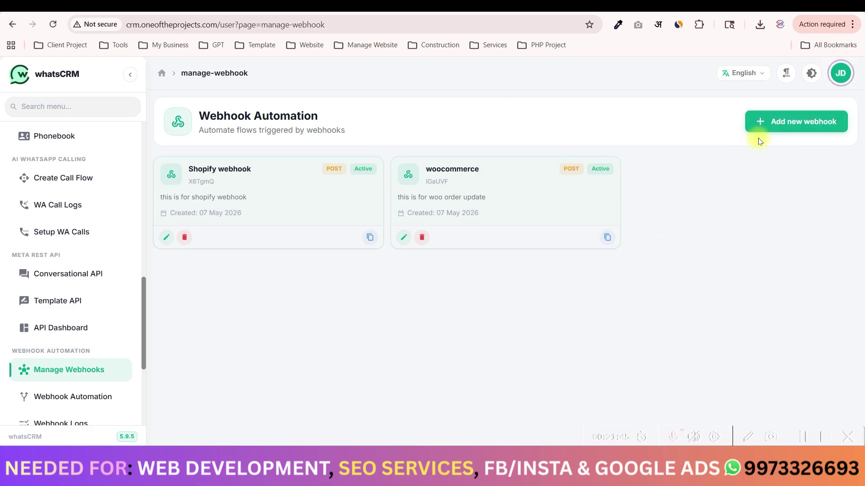
click(774, 123)
click(335, 177)
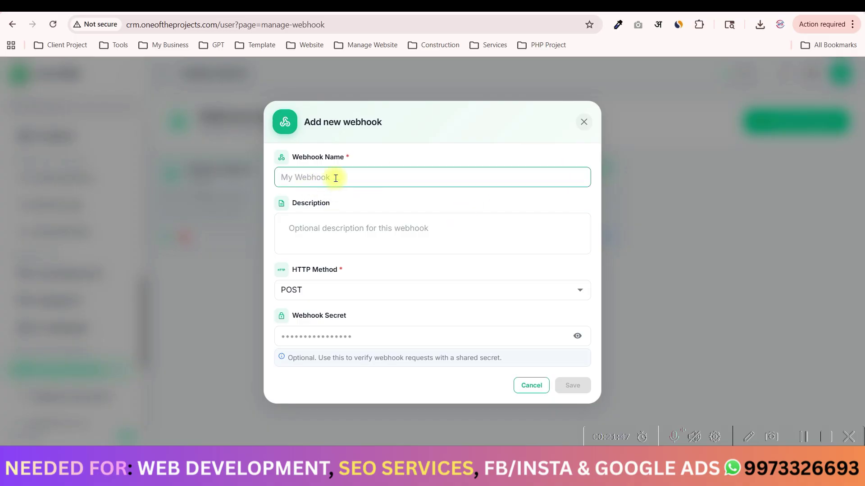
click(354, 178)
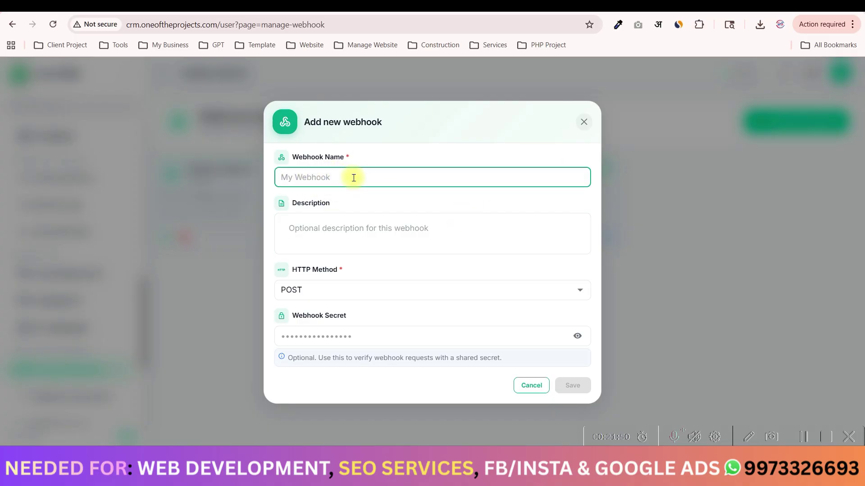
click(428, 243)
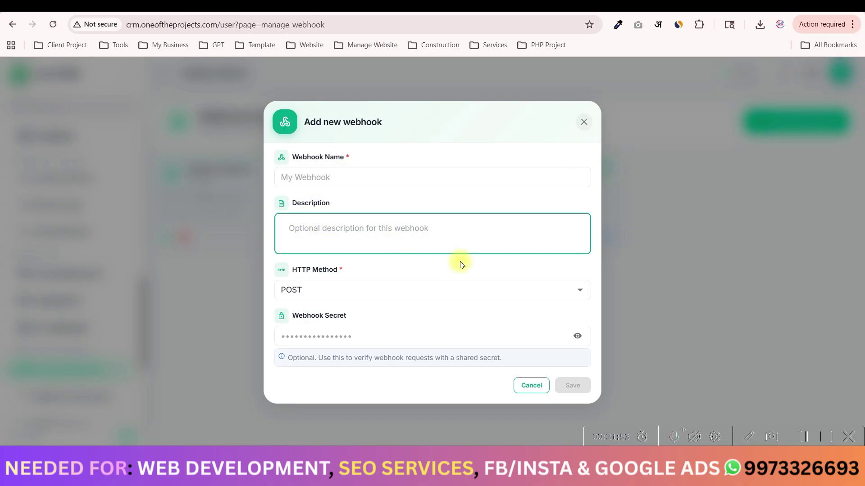
click(289, 334)
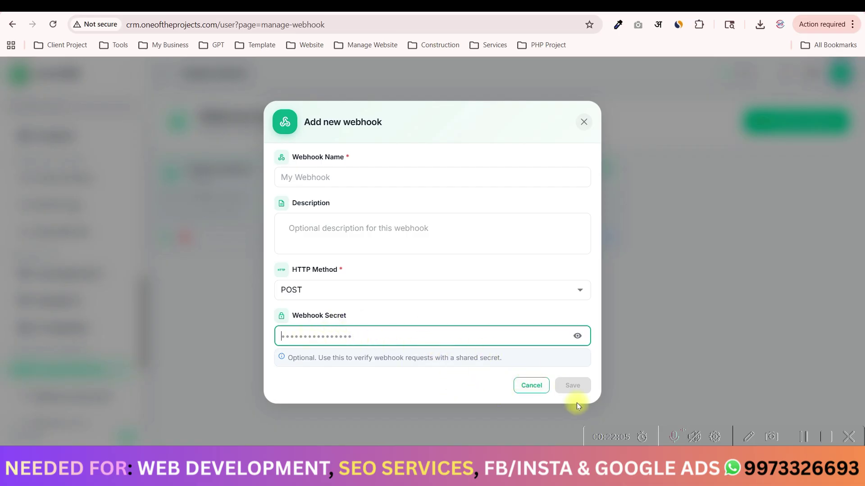
click(585, 122)
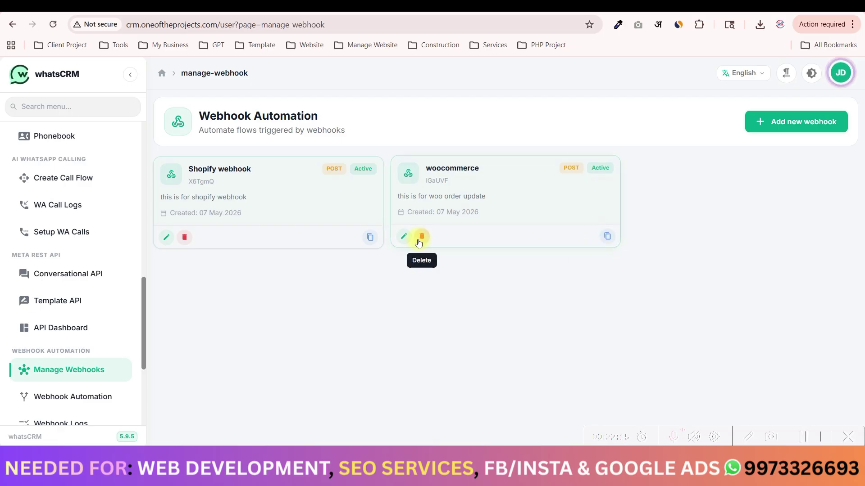
View the Webhook Automation page, then open Webhook Logs and look over the list of received requests
scroll(37, 336, down, 1)
click(72, 341)
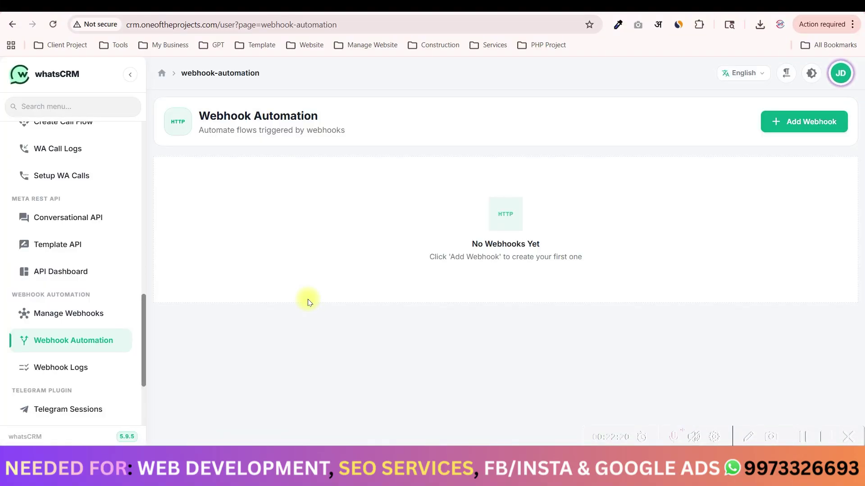
click(76, 366)
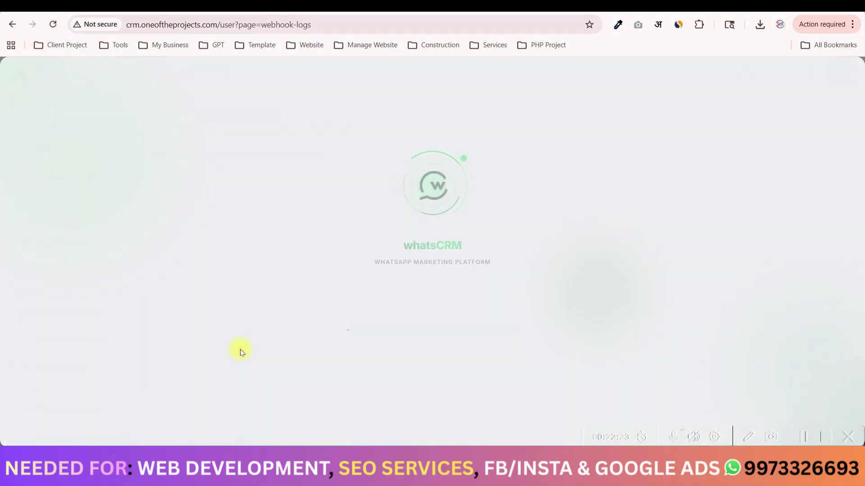
scroll(222, 319, down, 2)
scroll(498, 299, up, 2)
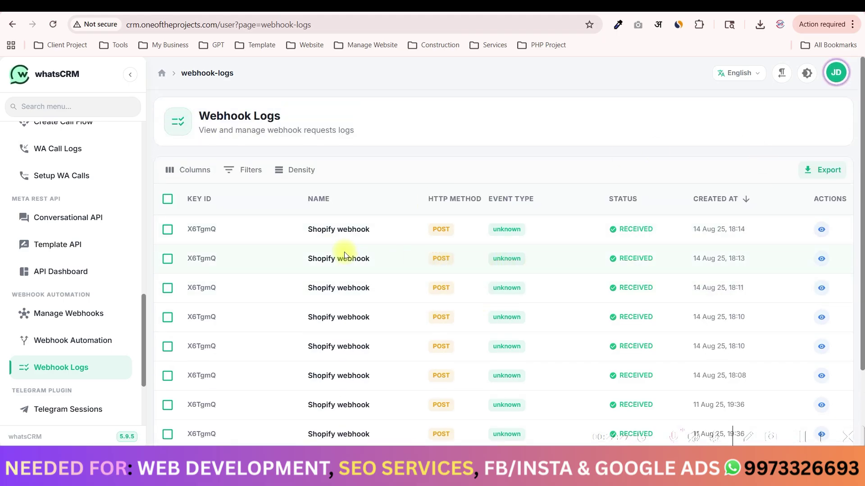
Open the newest Shopify webhook log, examine its JSON payload down to the billing section's phone key, and close it
click(821, 231)
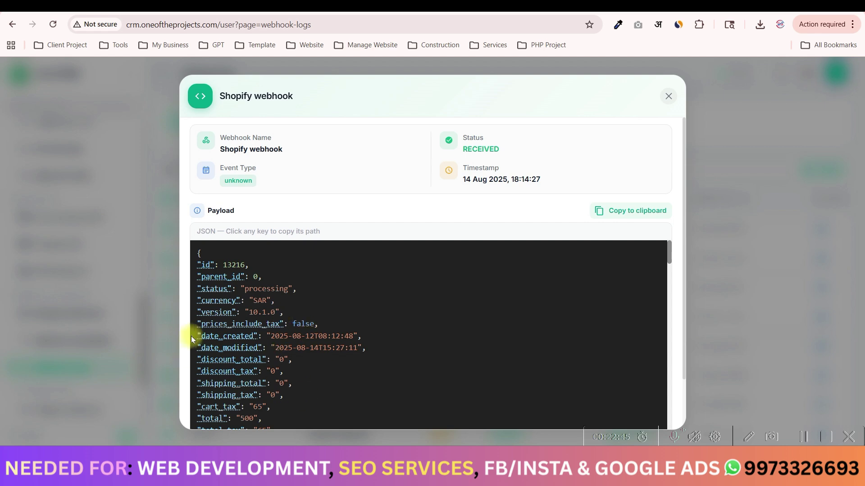
scroll(263, 373, down, 1)
scroll(263, 373, down, 1)
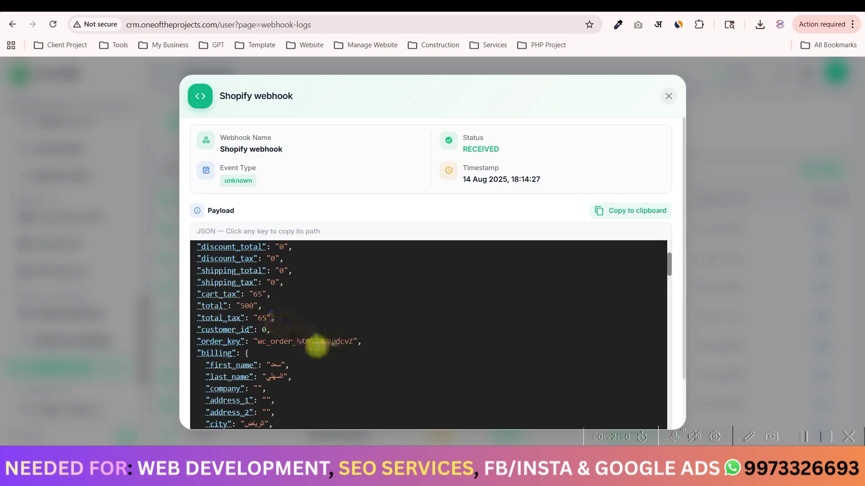
scroll(260, 352, down, 2)
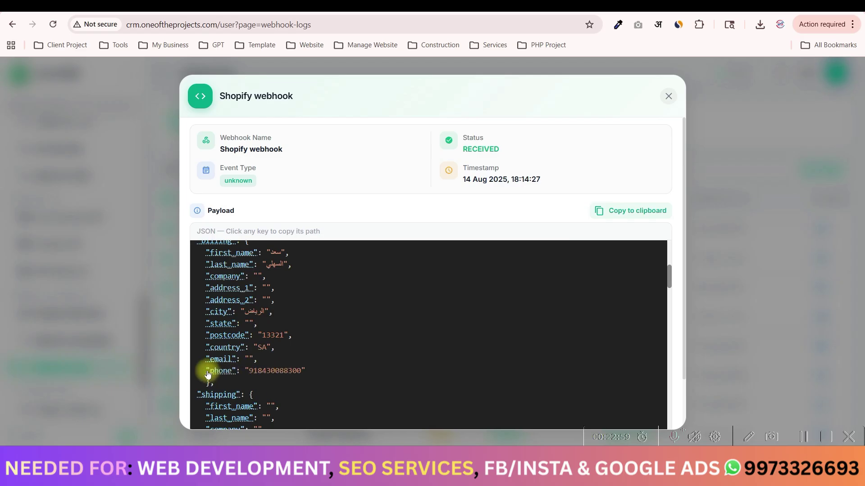
drag(237, 373, 203, 373)
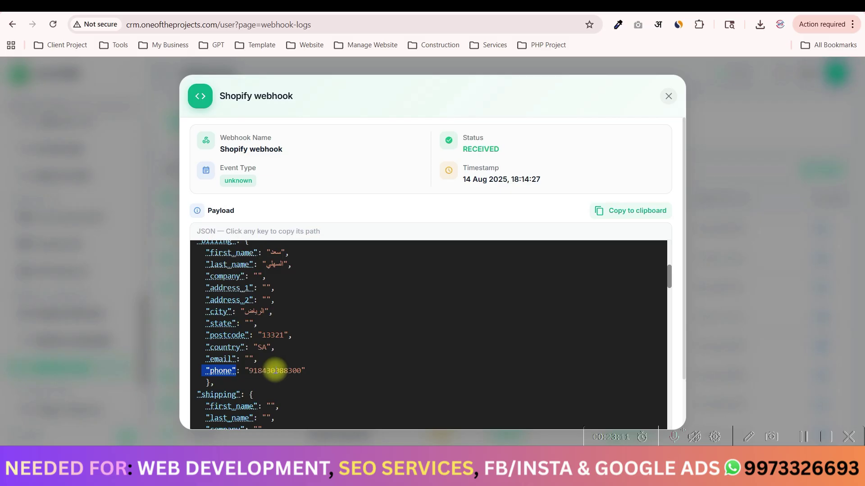
click(666, 98)
View the Telegram Sessions page and the Web Notification settings page
scroll(41, 311, down, 3)
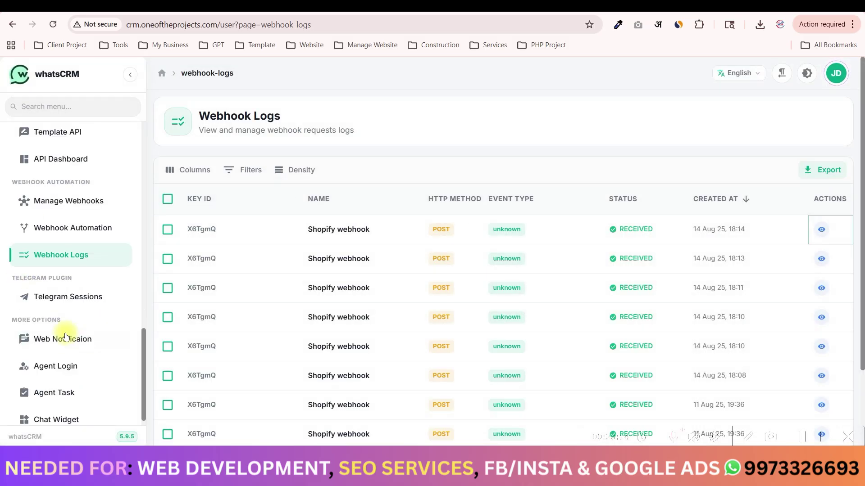
click(64, 296)
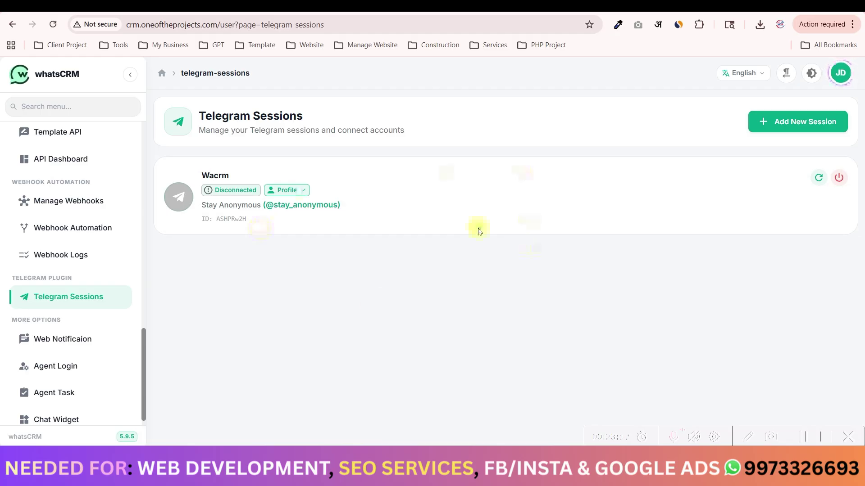
scroll(96, 374, down, 1)
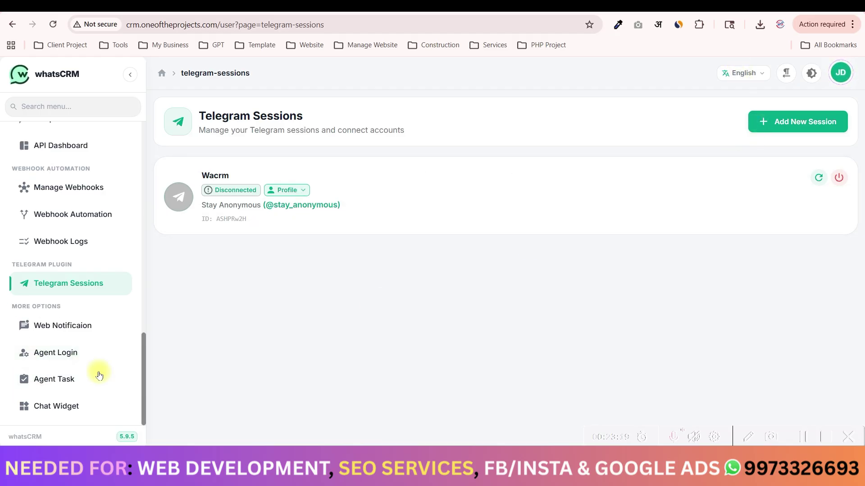
click(74, 330)
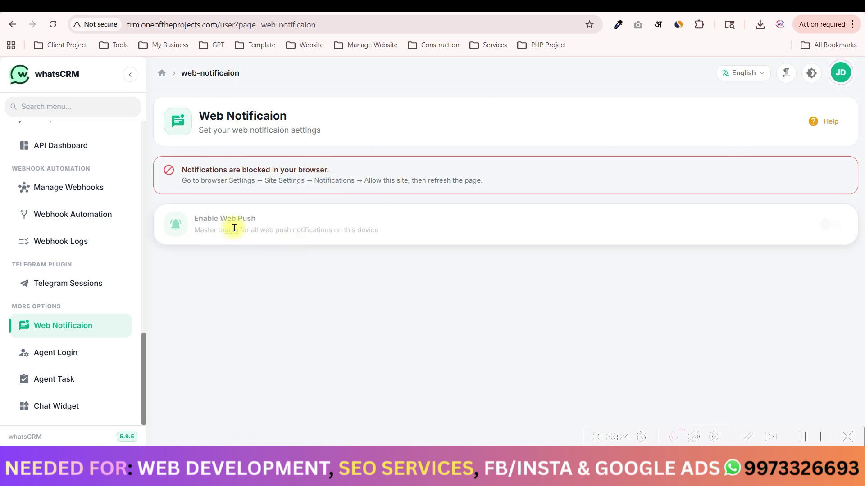
On the Agent Login page, check the fields for adding an agent and open an agent's panel through auto login
click(70, 361)
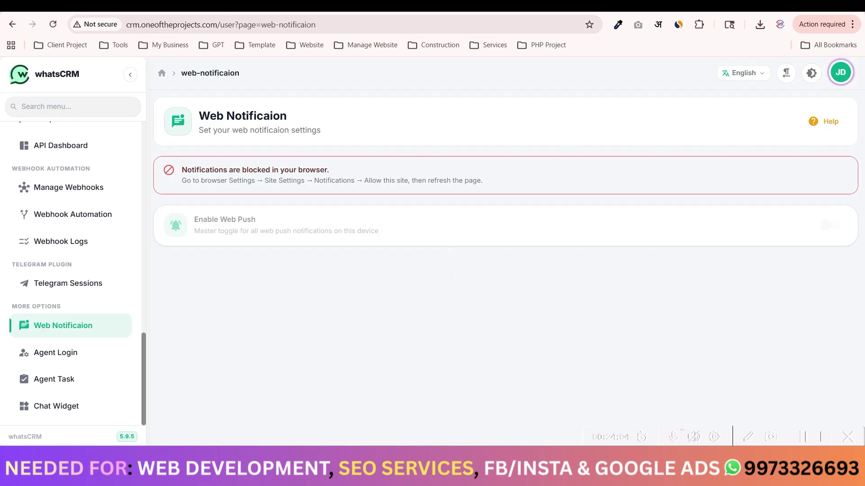
click(66, 352)
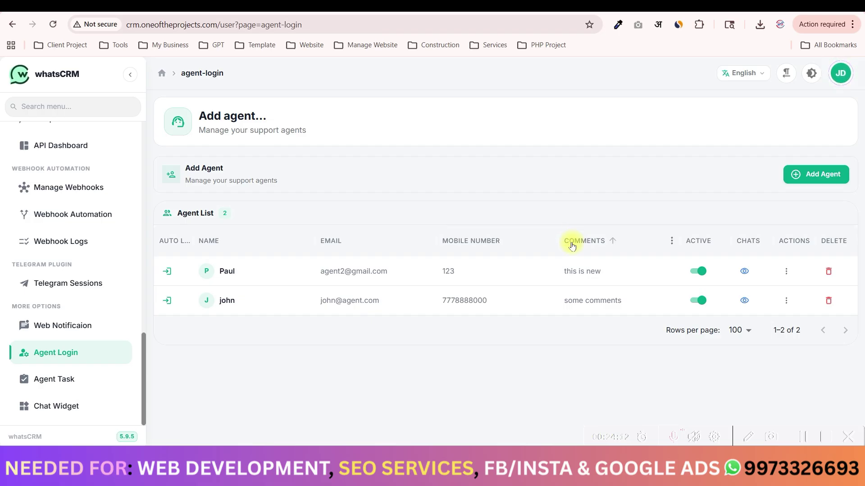
click(816, 174)
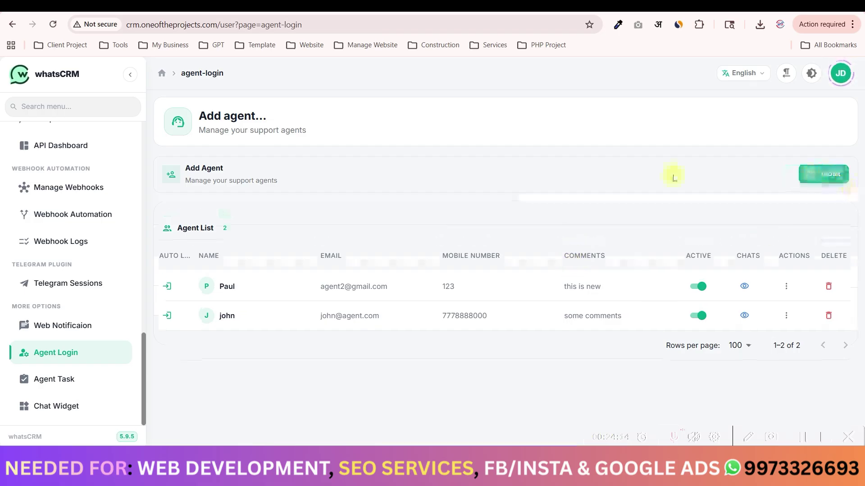
click(609, 218)
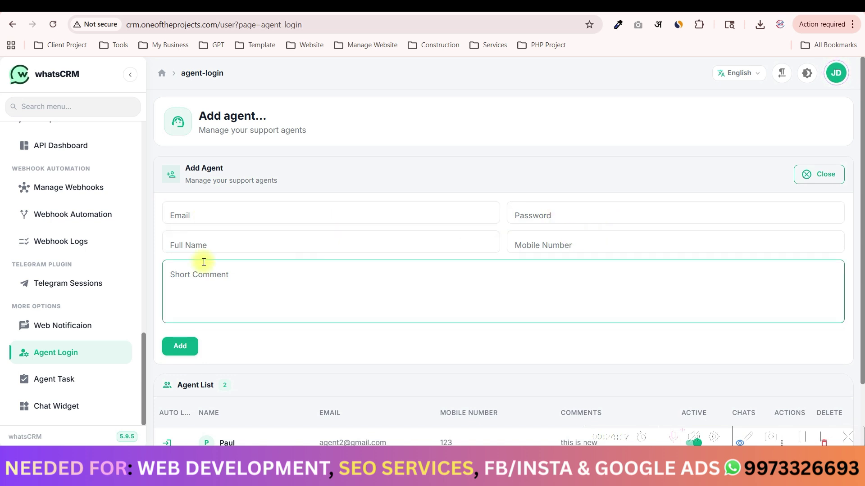
scroll(546, 310, down, 2)
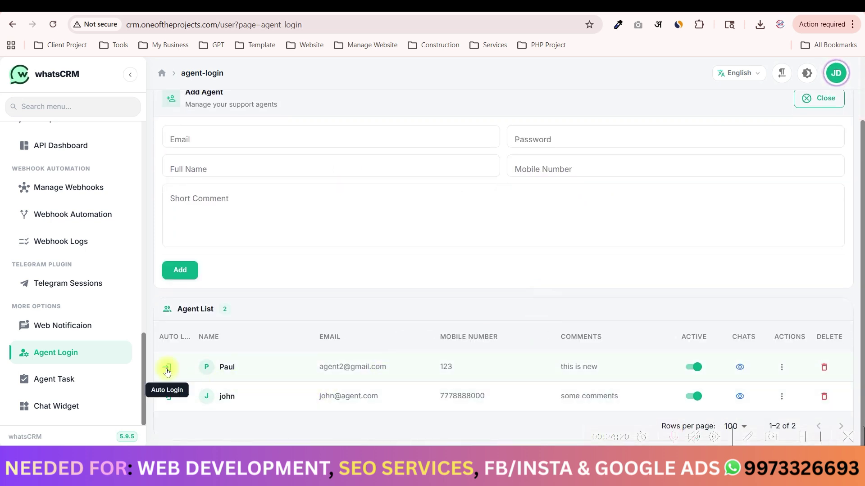
click(167, 369)
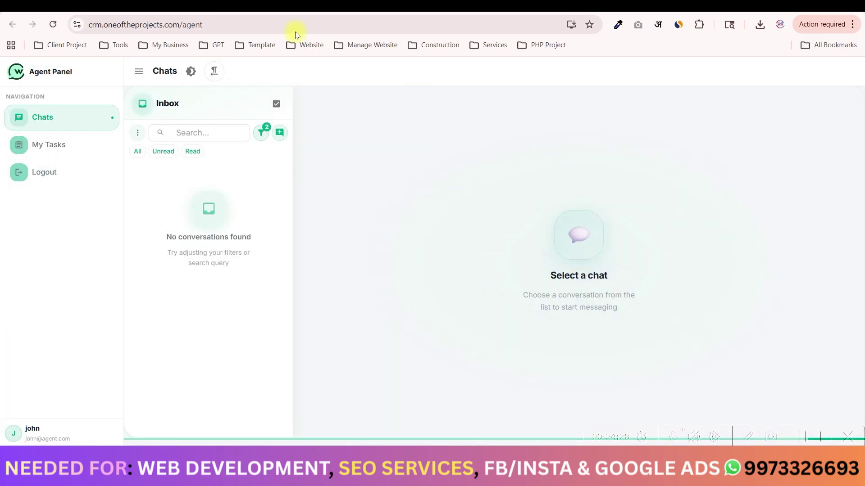
View the Agent Task page, then open the Chat Widget page and launch the test of the listed widget
click(45, 380)
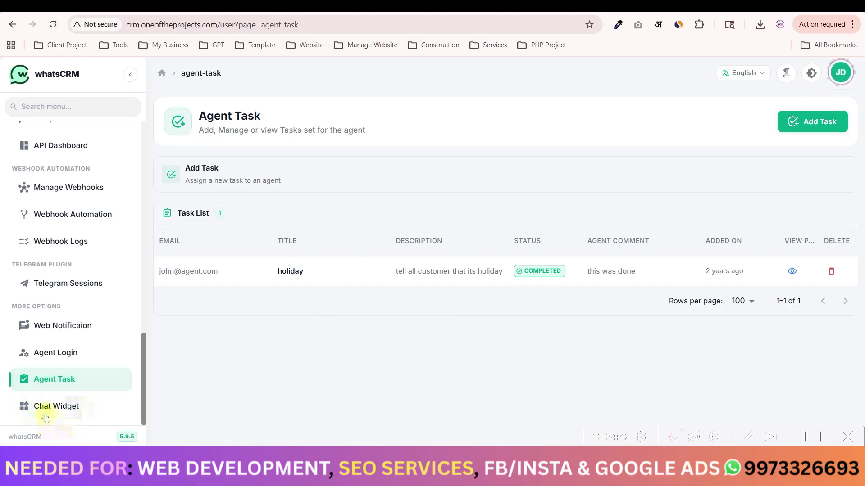
click(67, 413)
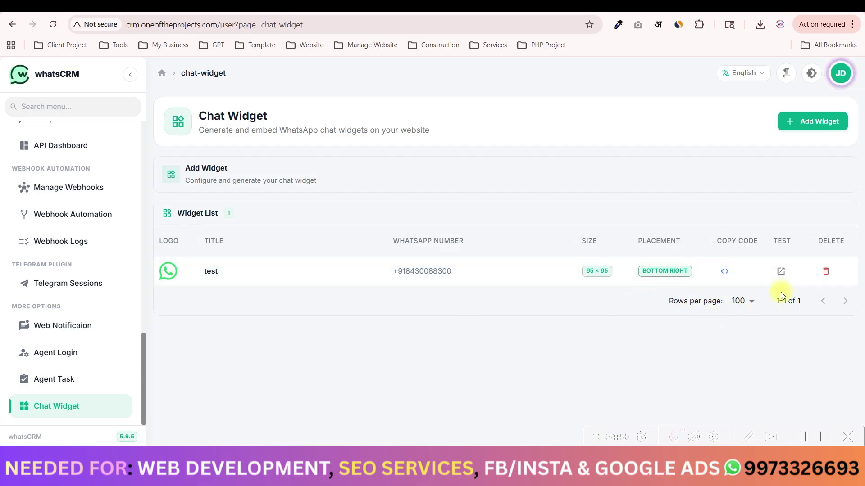
click(780, 271)
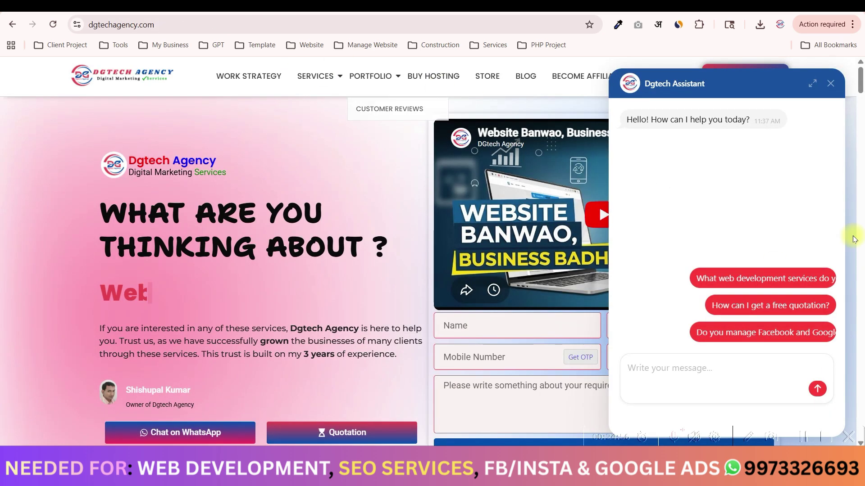
On dgtechagency.com, close the chat assistant, examine the WhatsApp widget's name, email and message fields, and return to whatsCRM
click(830, 83)
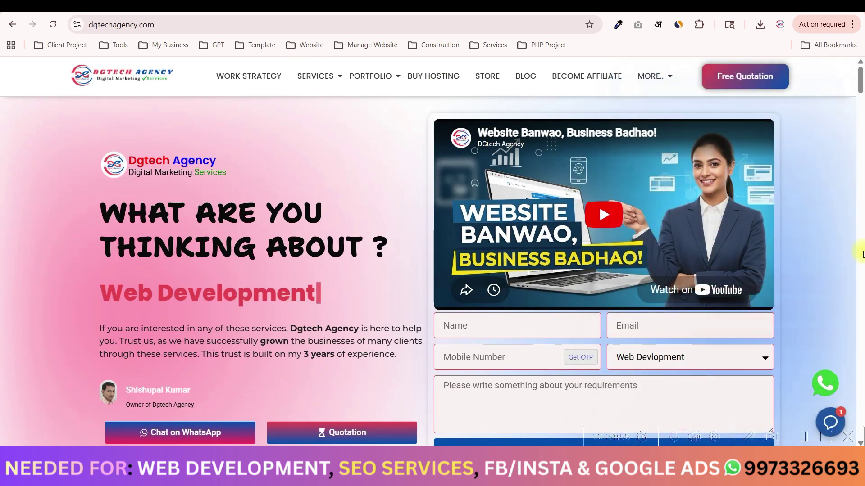
click(820, 385)
click(752, 288)
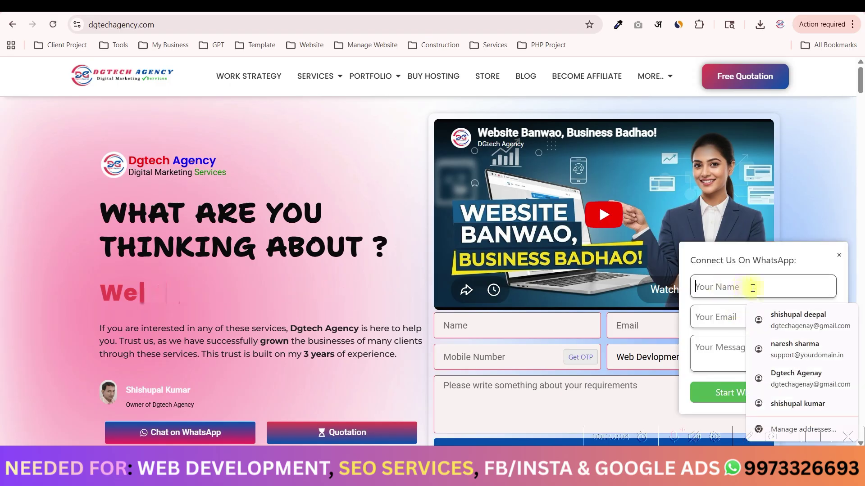
click(720, 315)
click(722, 346)
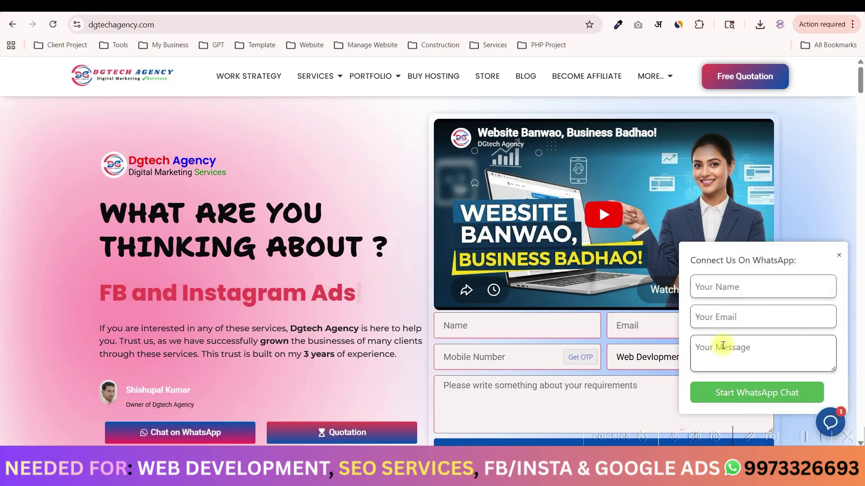
click(712, 288)
click(711, 317)
click(710, 353)
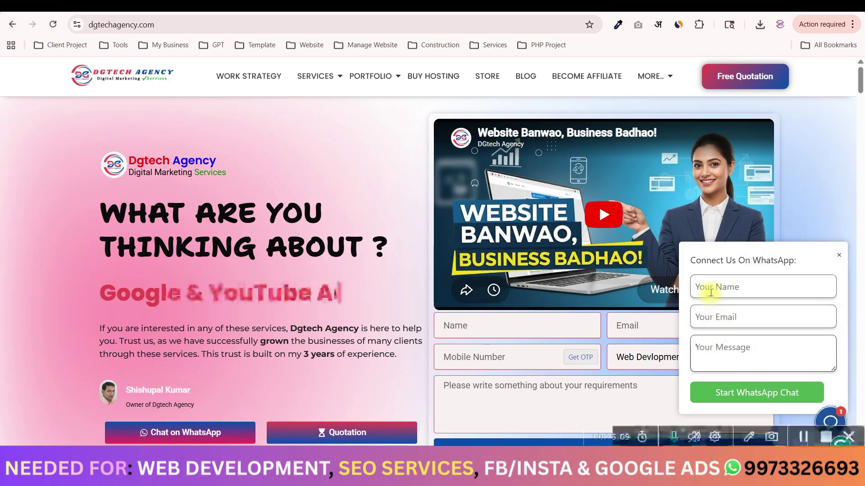
click(711, 293)
click(706, 316)
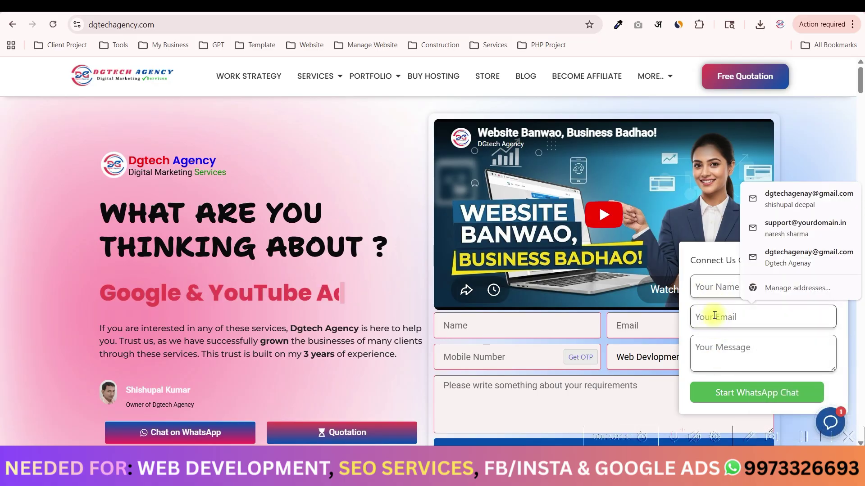
click(721, 348)
click(714, 321)
click(713, 348)
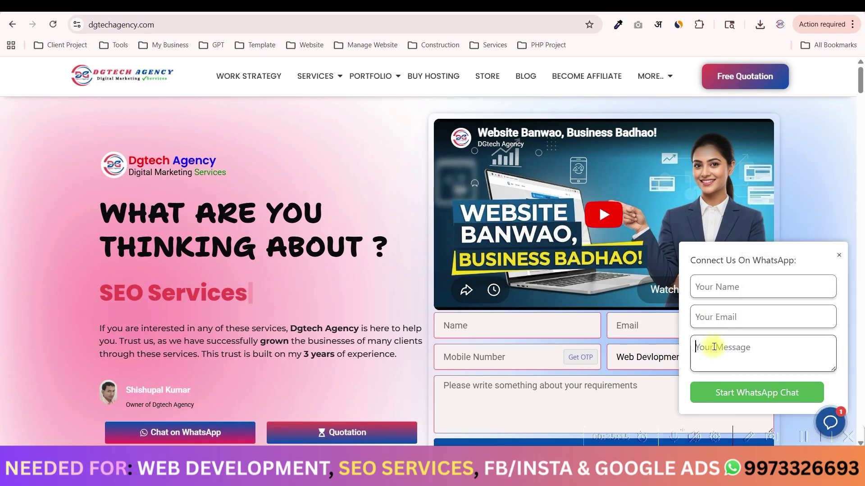
click(709, 315)
click(714, 360)
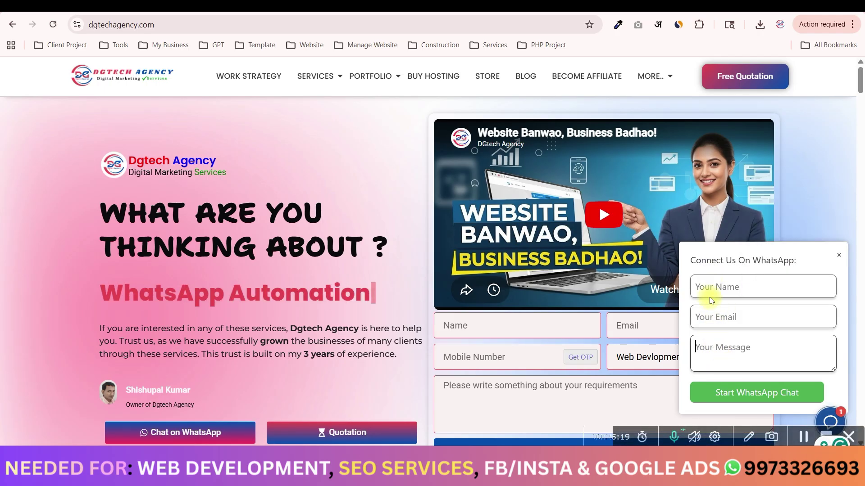
key(ctrl+Tab)
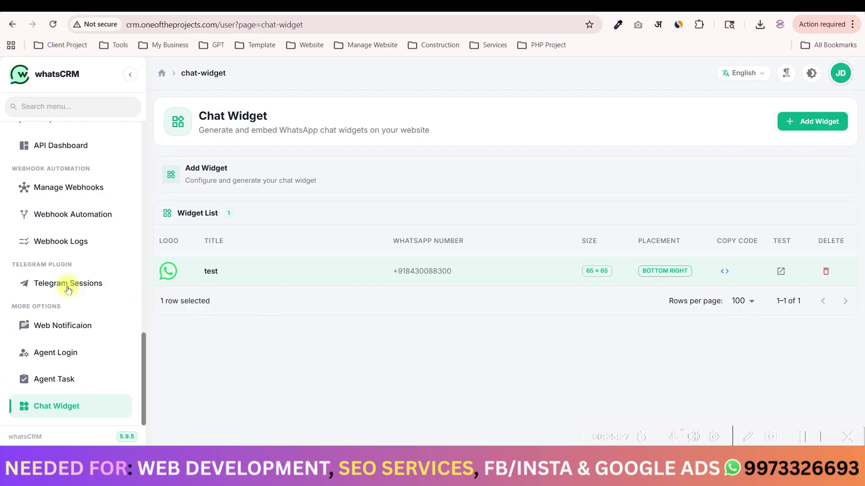
Switch to the Dgtech Agency CRM admin dashboard on localhost and skim its navigation menu
scroll(74, 292, up, 15)
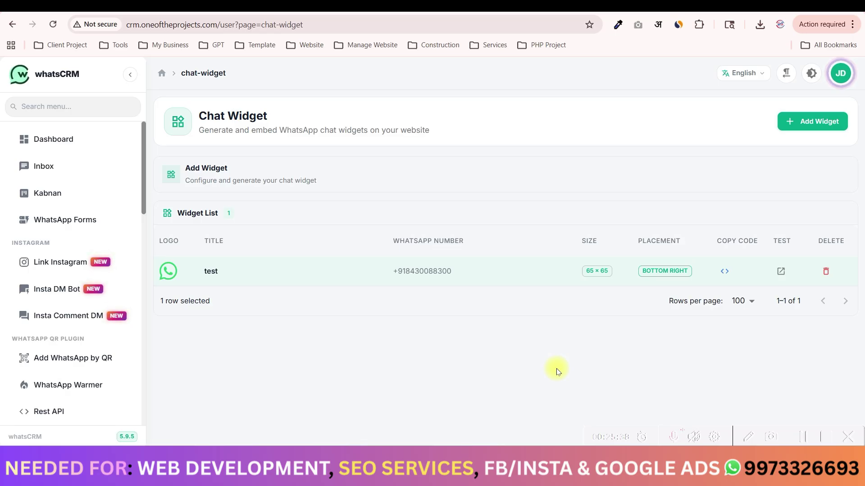
key(alt+Tab)
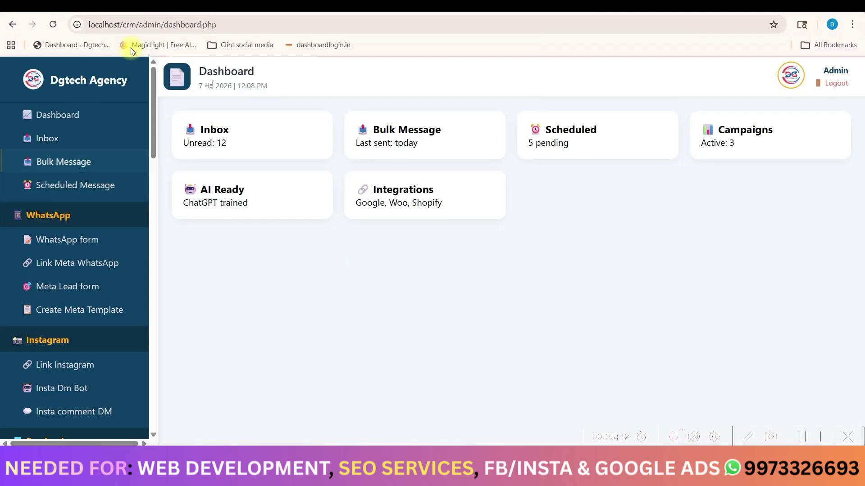
scroll(67, 225, down, 4)
scroll(67, 356, down, 10)
scroll(68, 311, up, 14)
scroll(45, 212, up, 2)
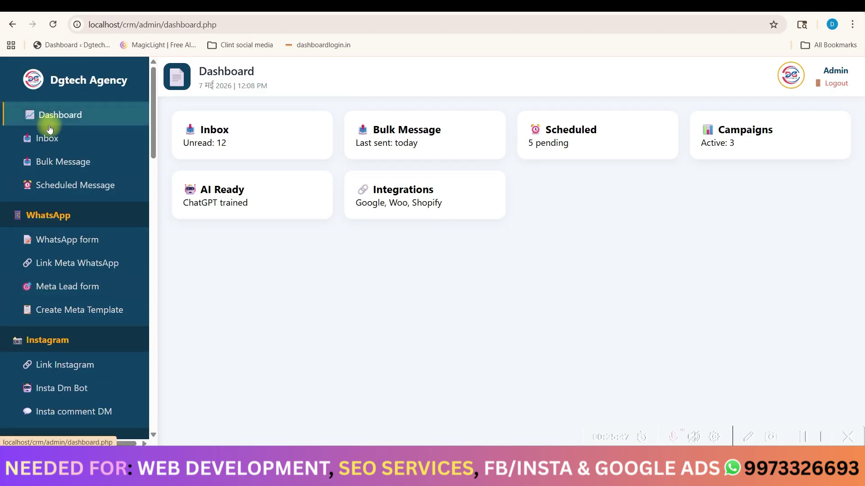
Examine the Dgtech Agency CRM menu sections from WhatsApp through WooCommerce, Shopify, Email Marketing and AI, and return to whatsCRM
scroll(54, 203, down, 1)
scroll(63, 202, down, 4)
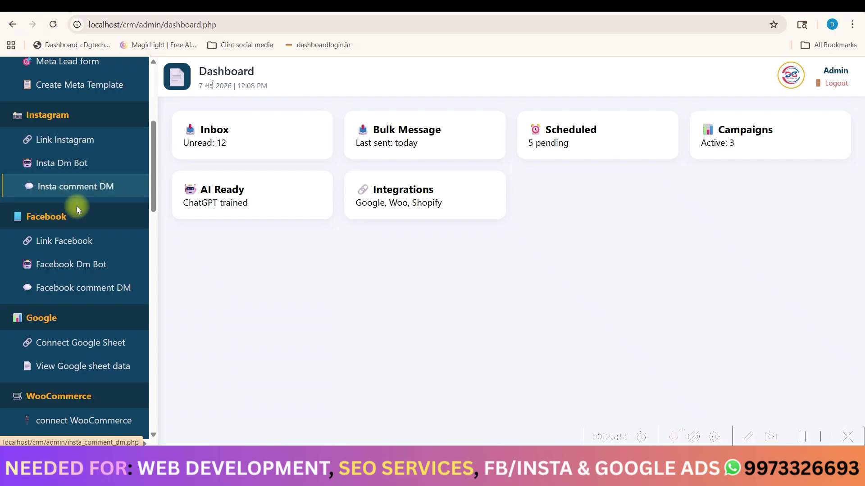
scroll(76, 203, down, 3)
scroll(63, 232, down, 7)
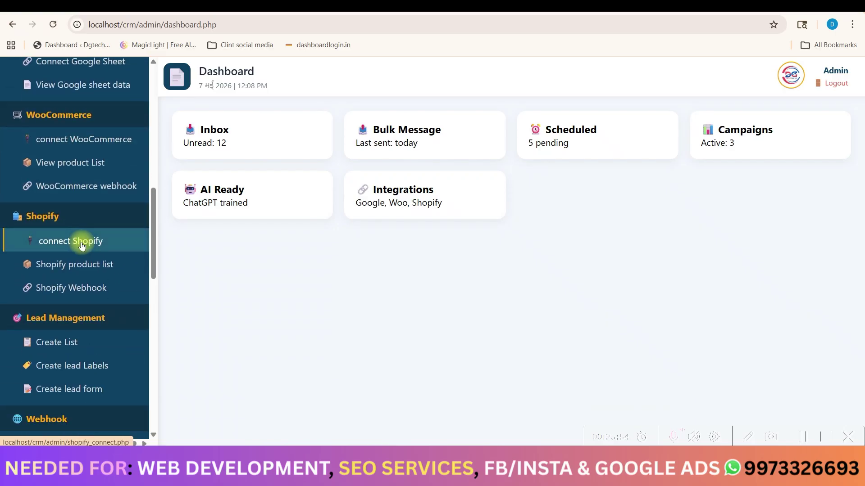
scroll(85, 243, down, 5)
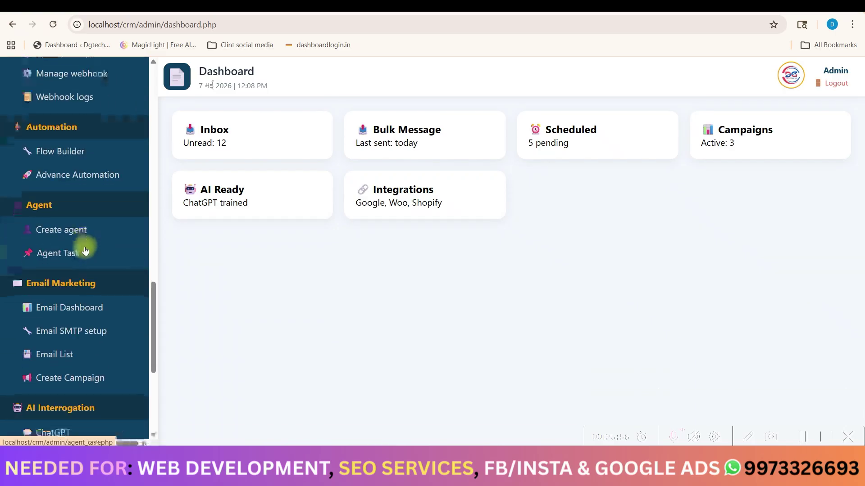
scroll(61, 298, down, 4)
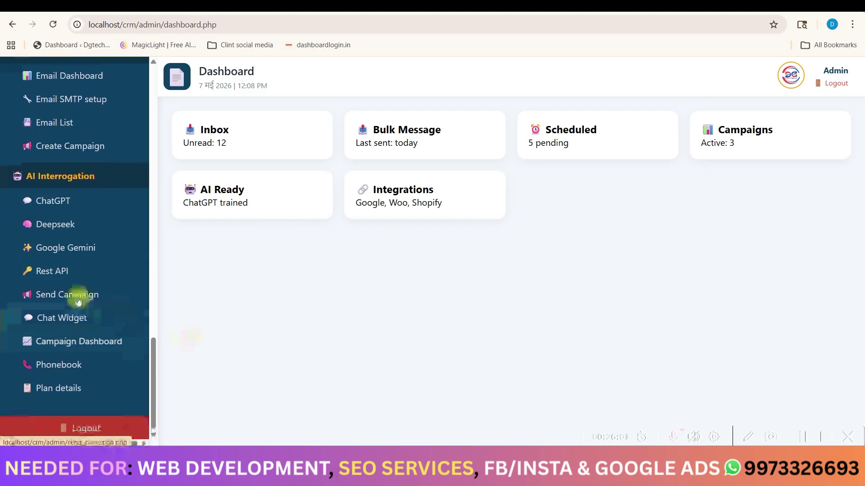
scroll(74, 290, up, 6)
scroll(74, 289, up, 8)
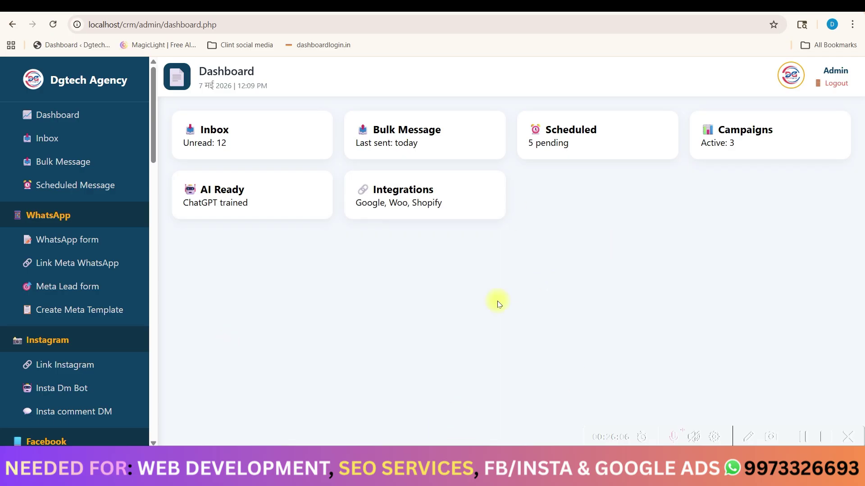
key(alt+Tab)
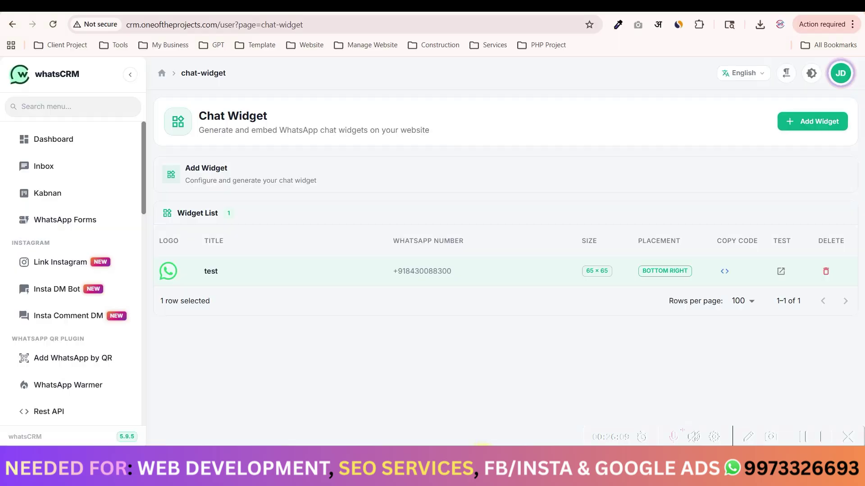